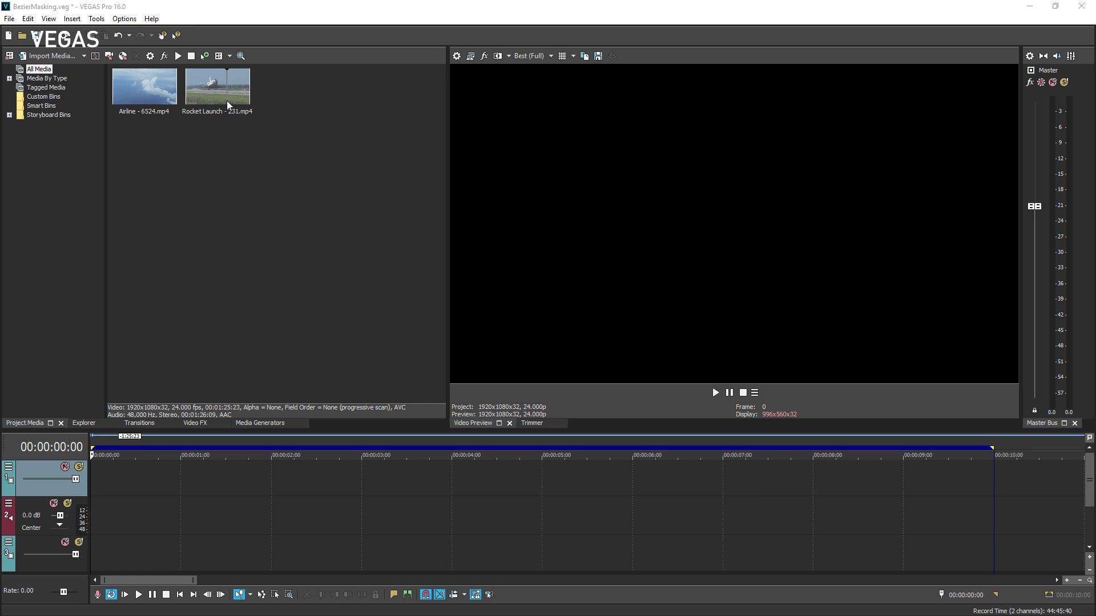
Place Rocket Launch - 231.mp4 on the timeline, preview it, and add Airline - 6524.mp4 below
drag(227, 100, 101, 484)
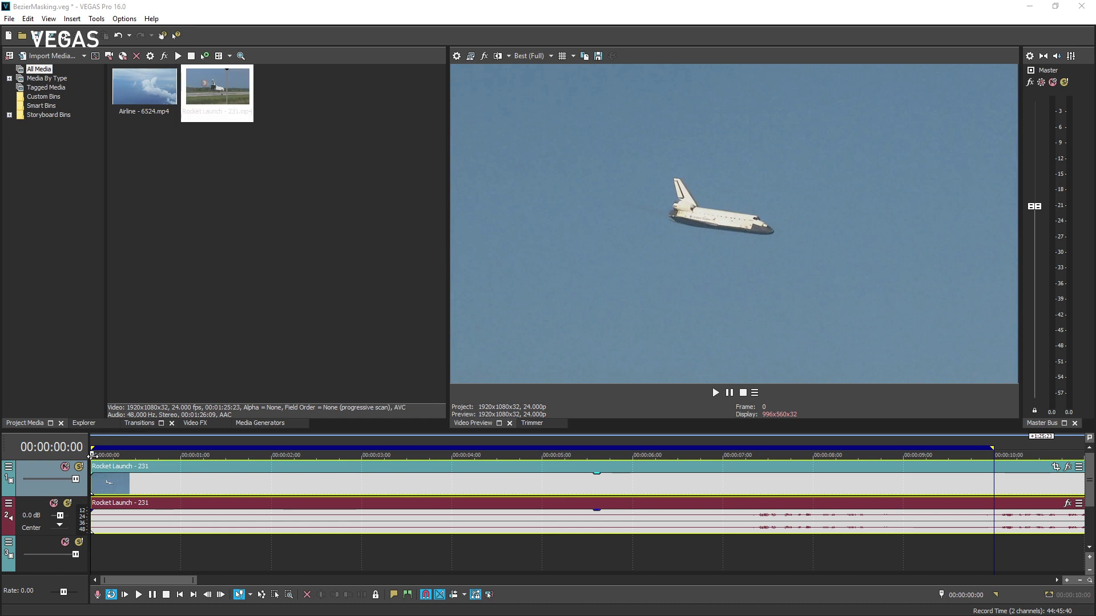
key(space)
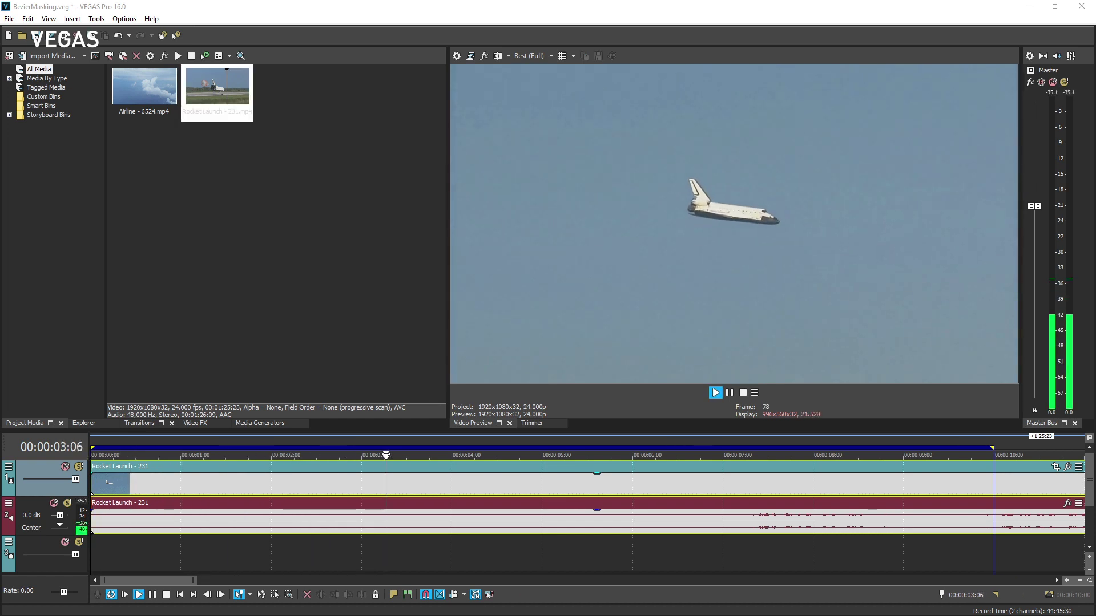
key(j)
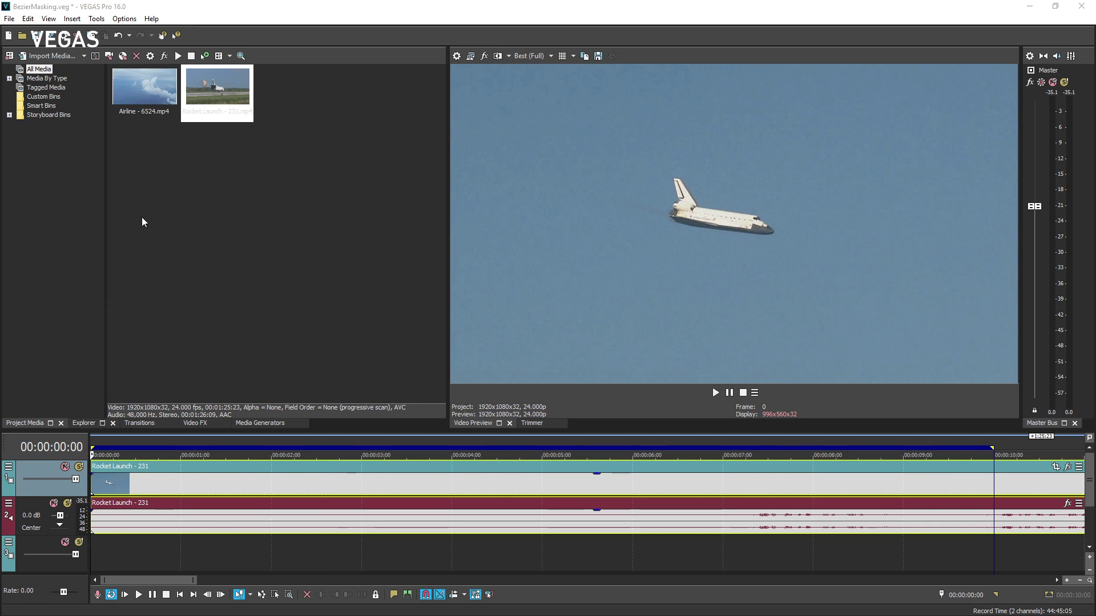
drag(166, 102, 86, 566)
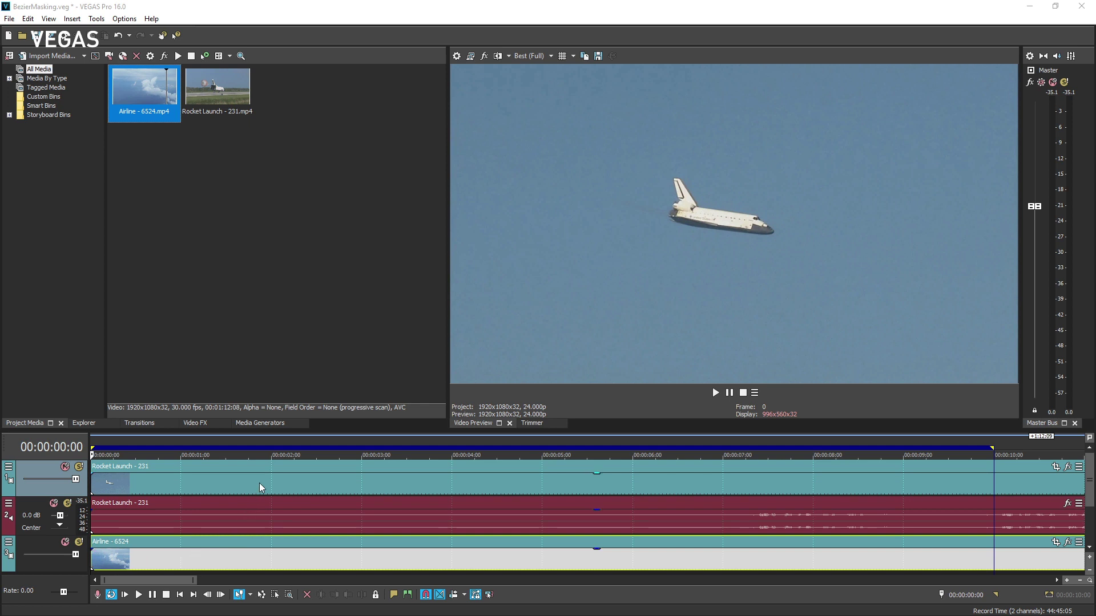
Move the playhead to the two-second mark on the timeline
click(270, 440)
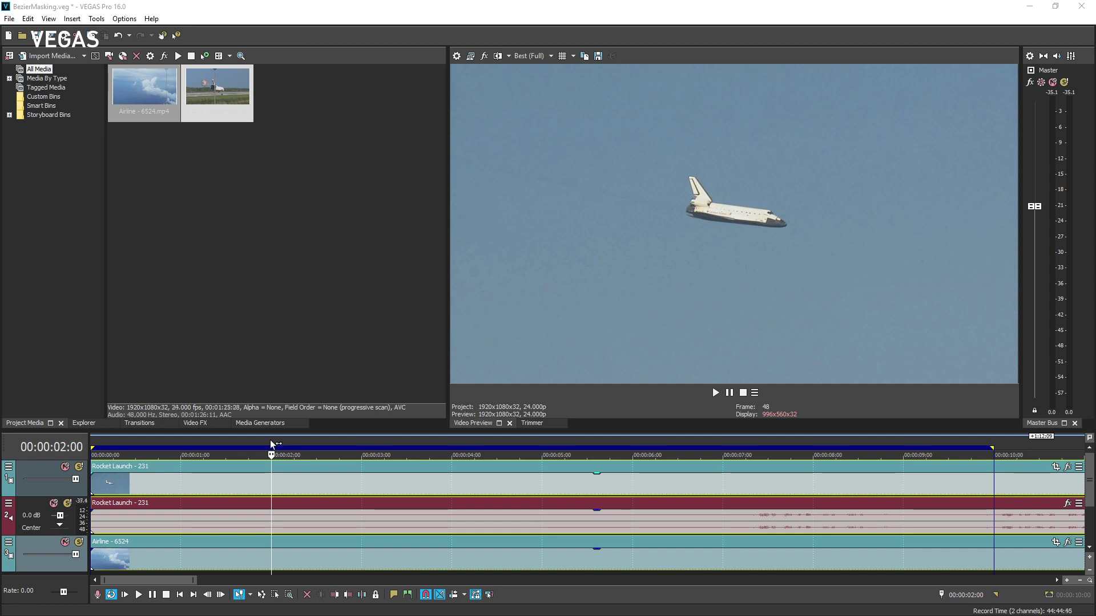
Drag the Bézier Masking (Default) preset from Video FX onto the Rocket Launch event
click(201, 420)
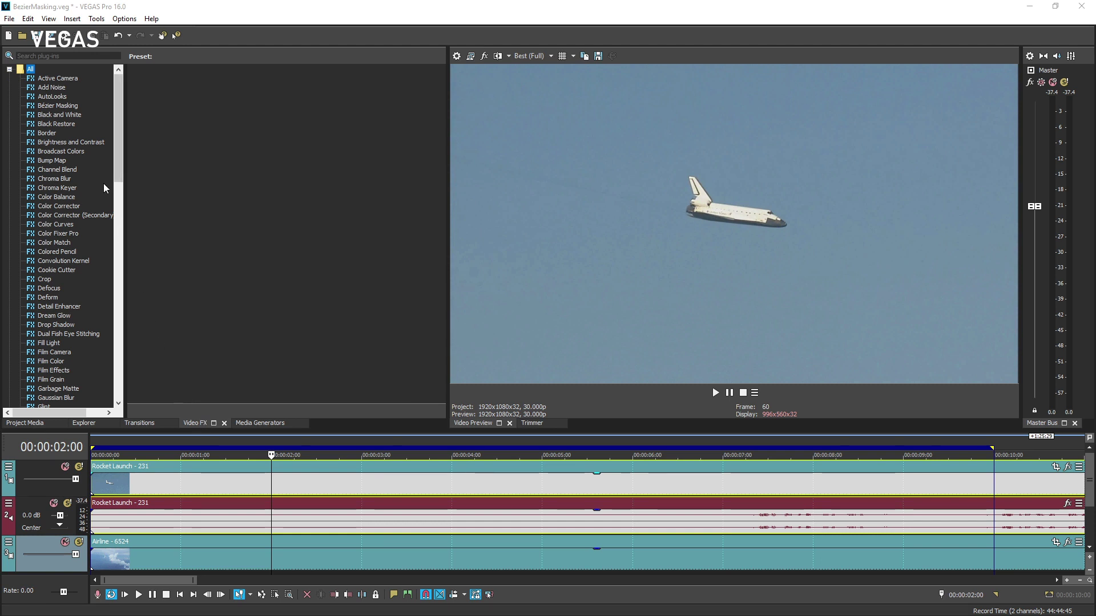
click(75, 105)
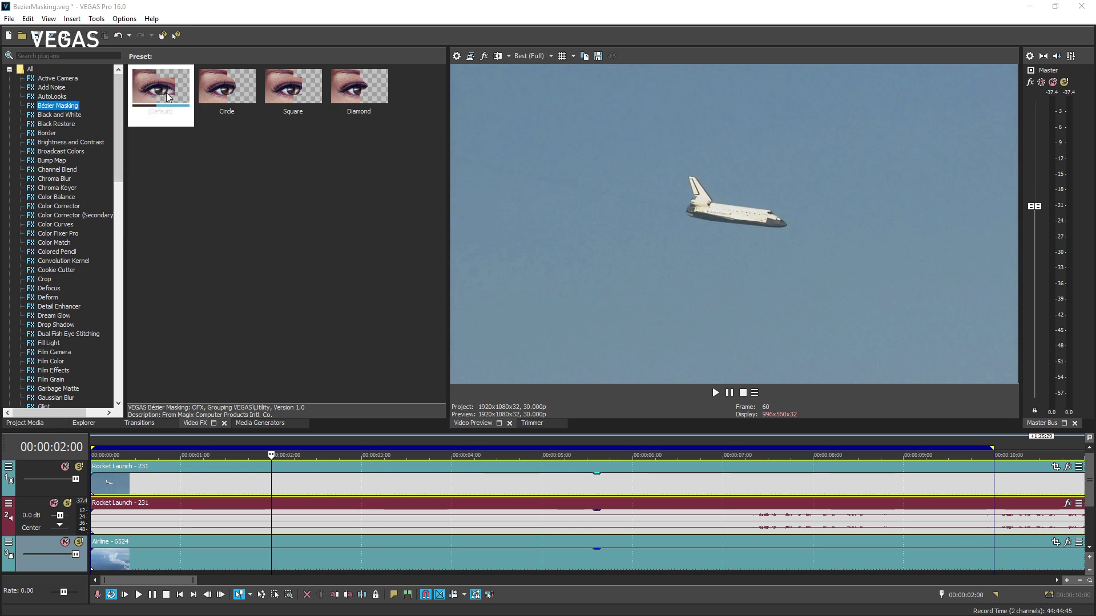
mouse_move(167, 93)
mouse_down()
mouse_move(261, 357)
mouse_move(272, 476)
mouse_up()
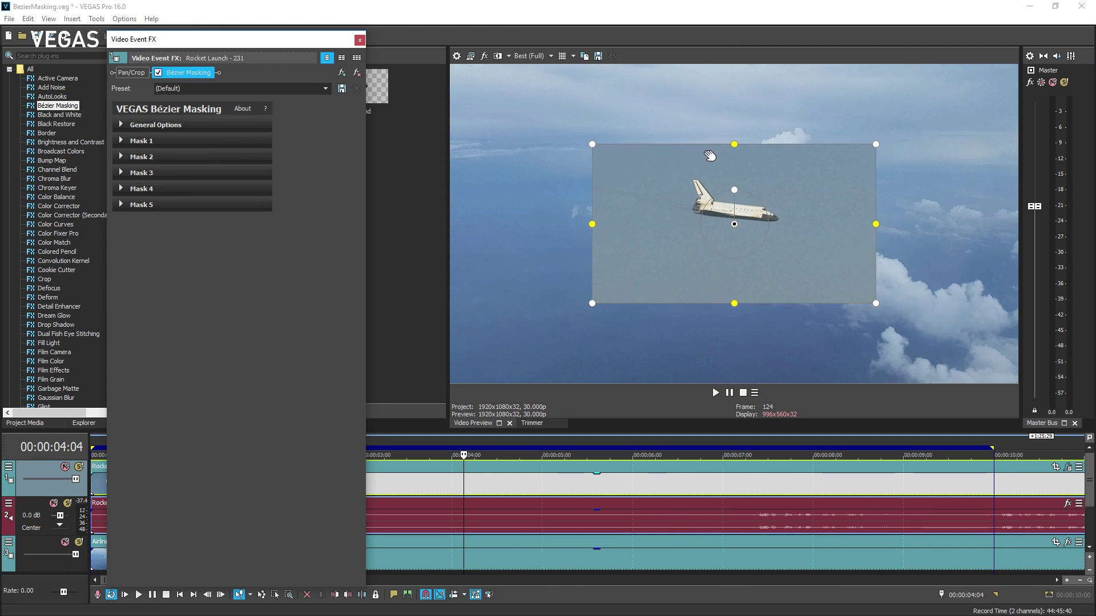
Shrink the rectangular mask's width and height around the shuttle in the preview
click(874, 143)
drag(874, 142, 839, 167)
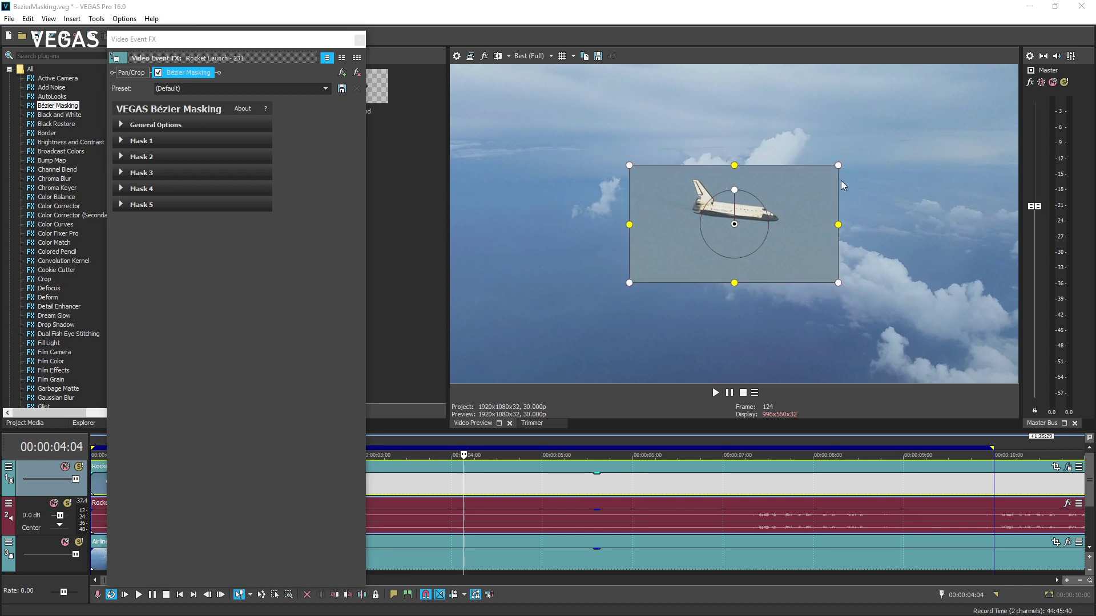
drag(839, 224, 815, 223)
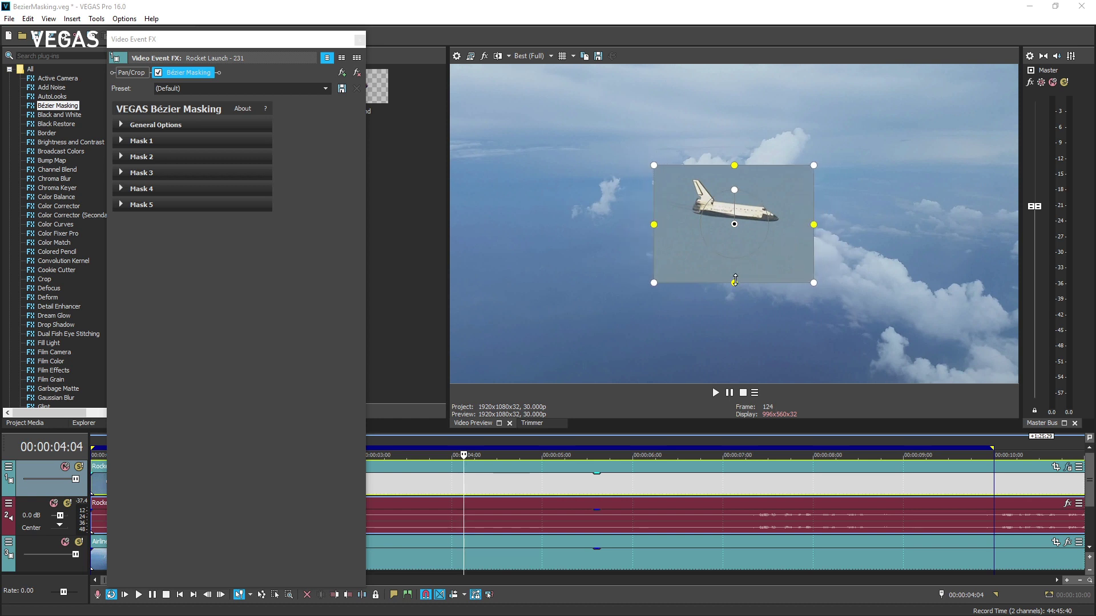
mouse_move(735, 283)
mouse_down()
mouse_move(735, 254)
mouse_move(734, 274)
mouse_up()
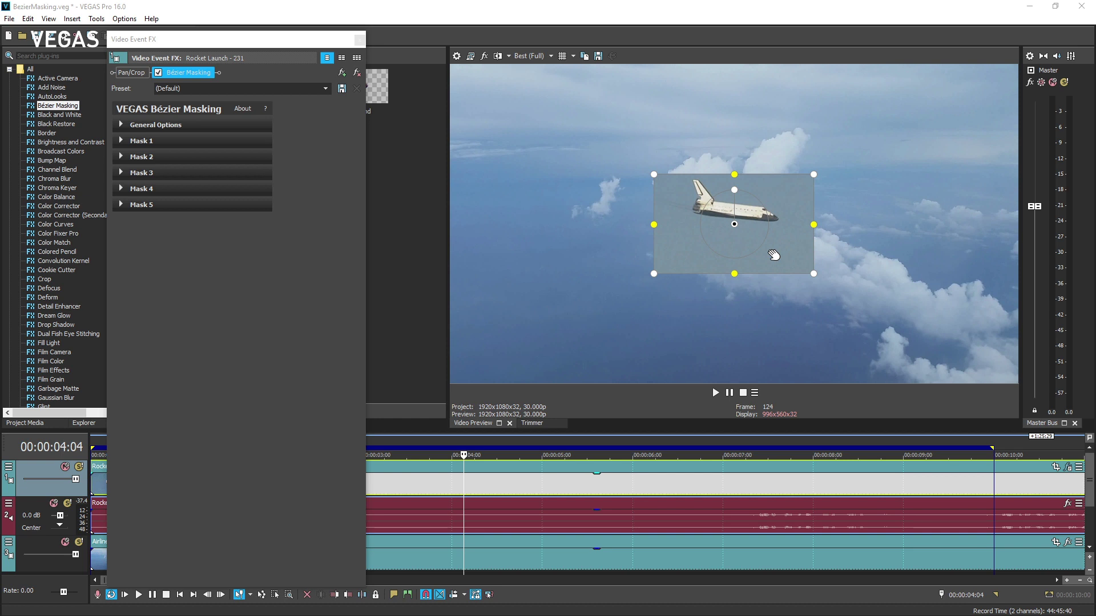
Nudge the mask up over the shuttle and return its rotation to nearly level
drag(773, 255, 770, 240)
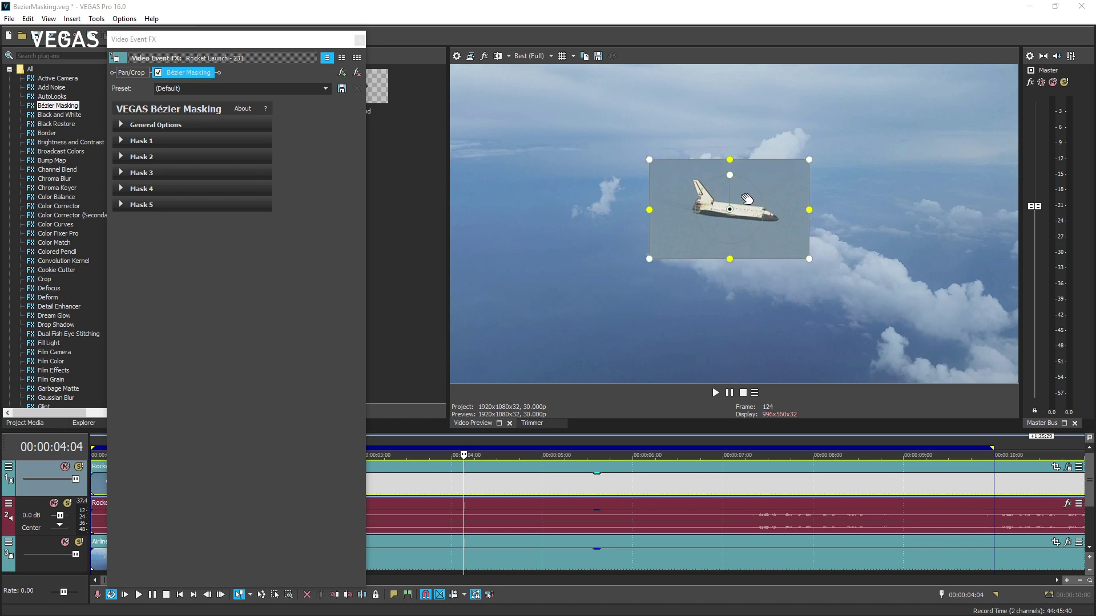
mouse_move(729, 175)
mouse_down()
mouse_move(717, 176)
mouse_move(741, 177)
mouse_up()
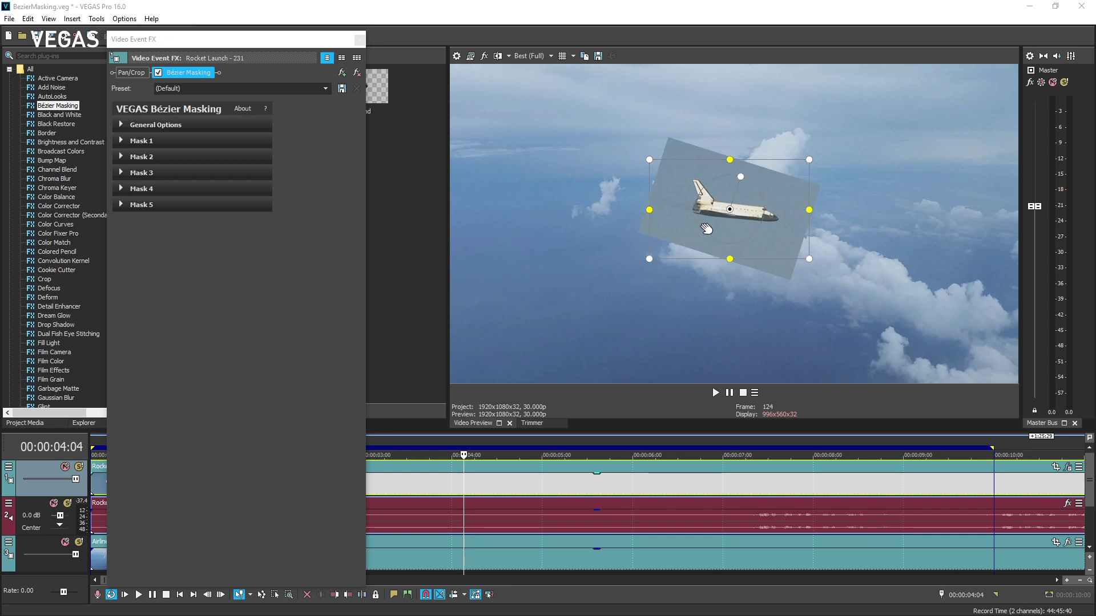
drag(740, 176, 727, 174)
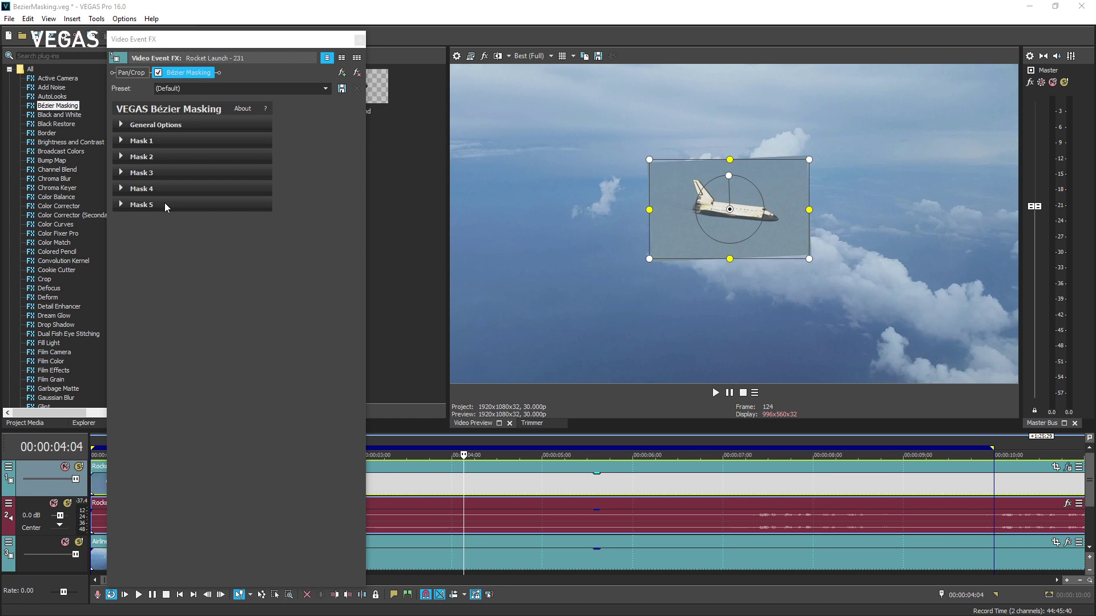
Expand Mask 1's settings, briefly expand Mask 2, and toggle Enable 1 off and back on
click(121, 141)
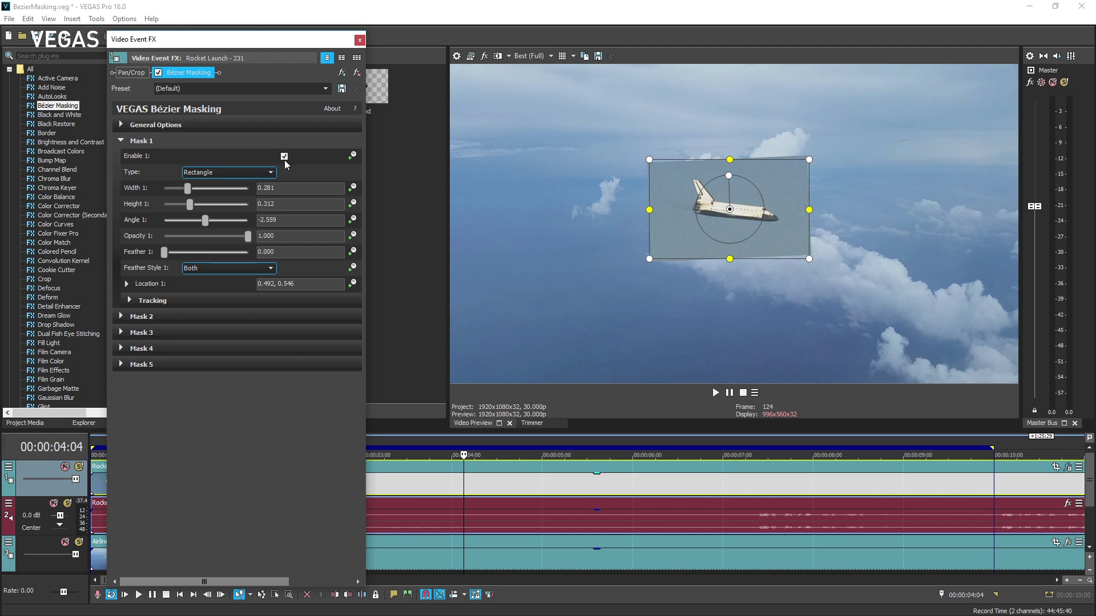
click(120, 317)
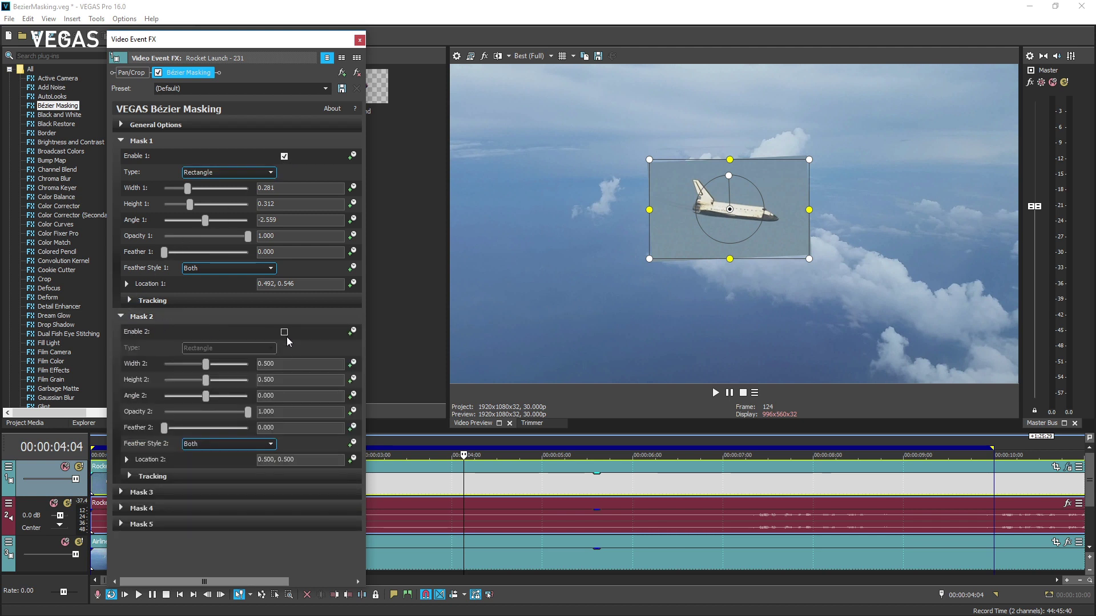
click(121, 319)
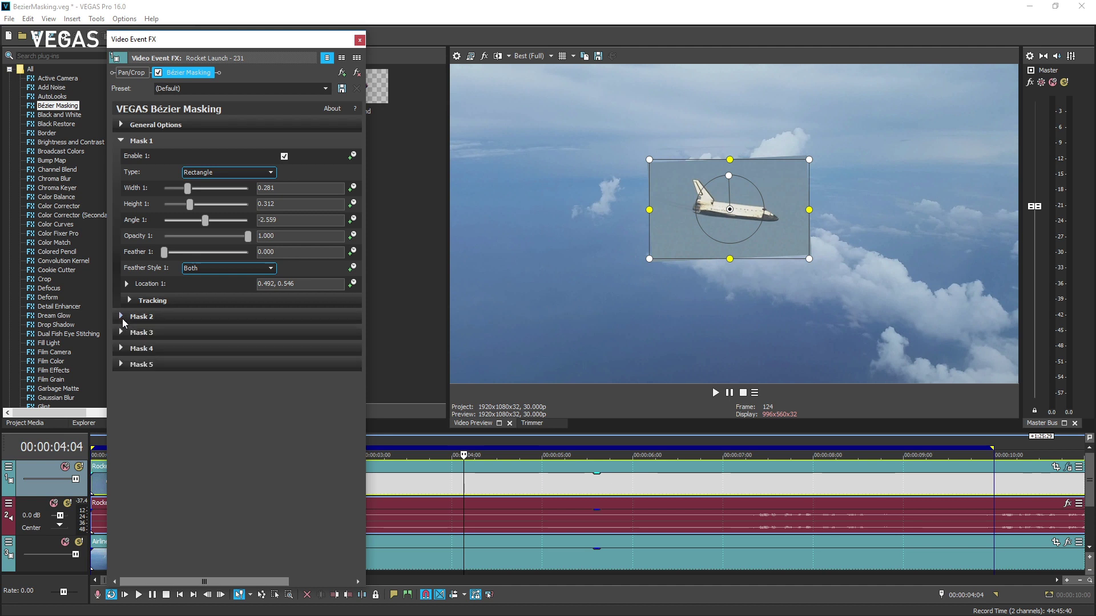
click(283, 157)
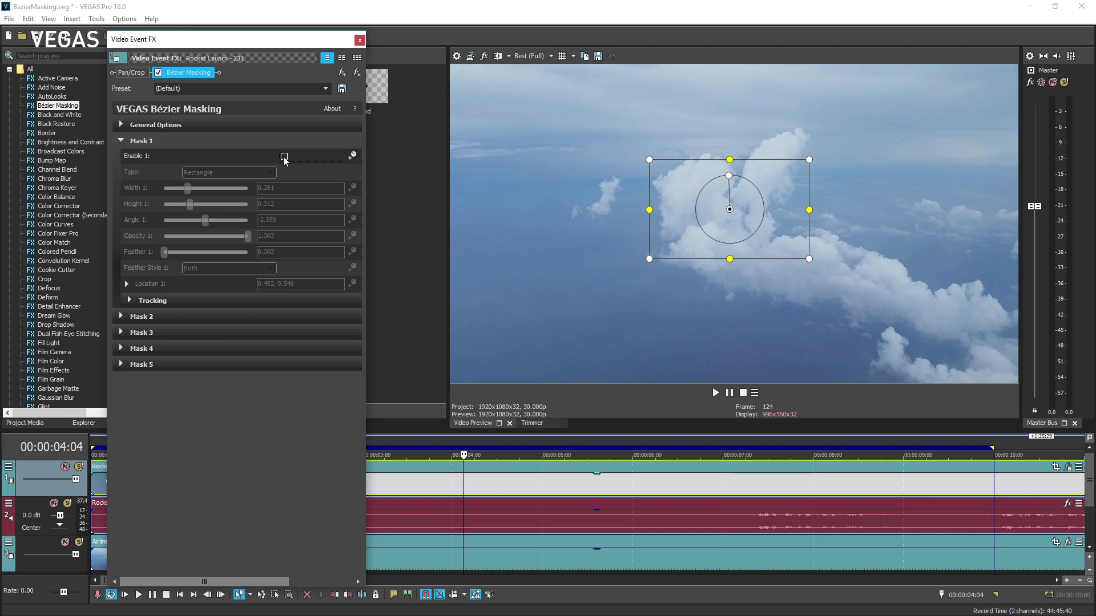
click(283, 157)
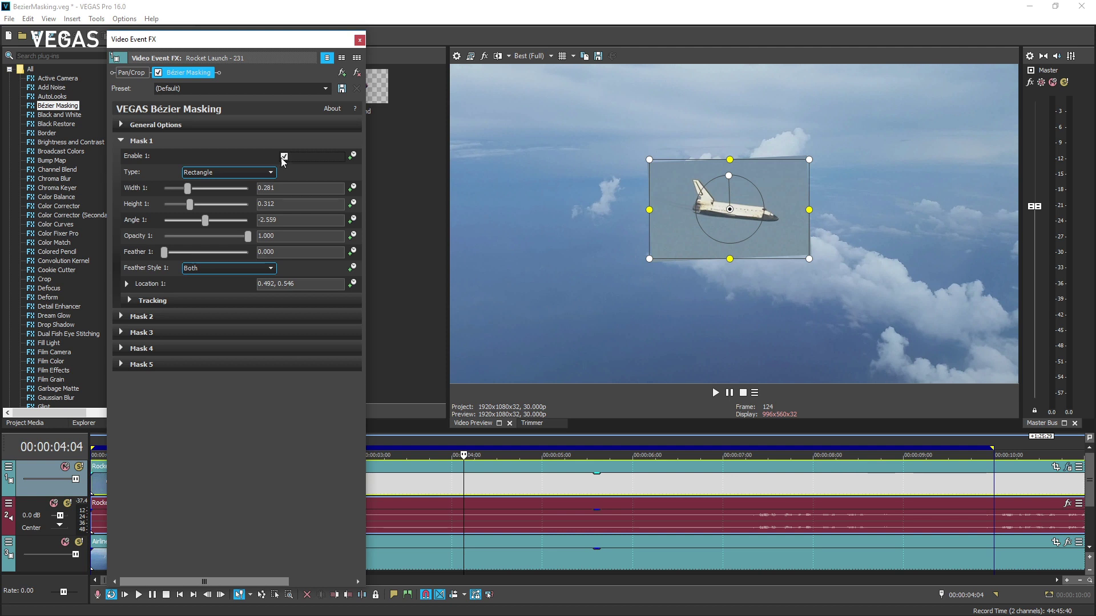
Cycle Mask 1's Type through Oval and Diamond, then set it back to Rectangle
click(271, 172)
click(266, 184)
click(272, 172)
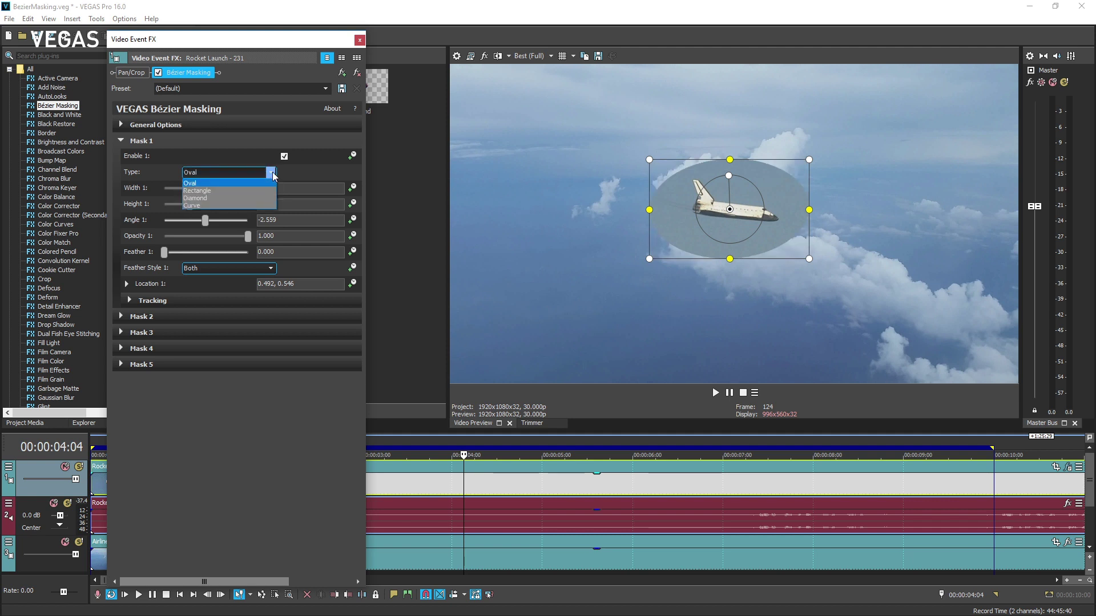
click(263, 196)
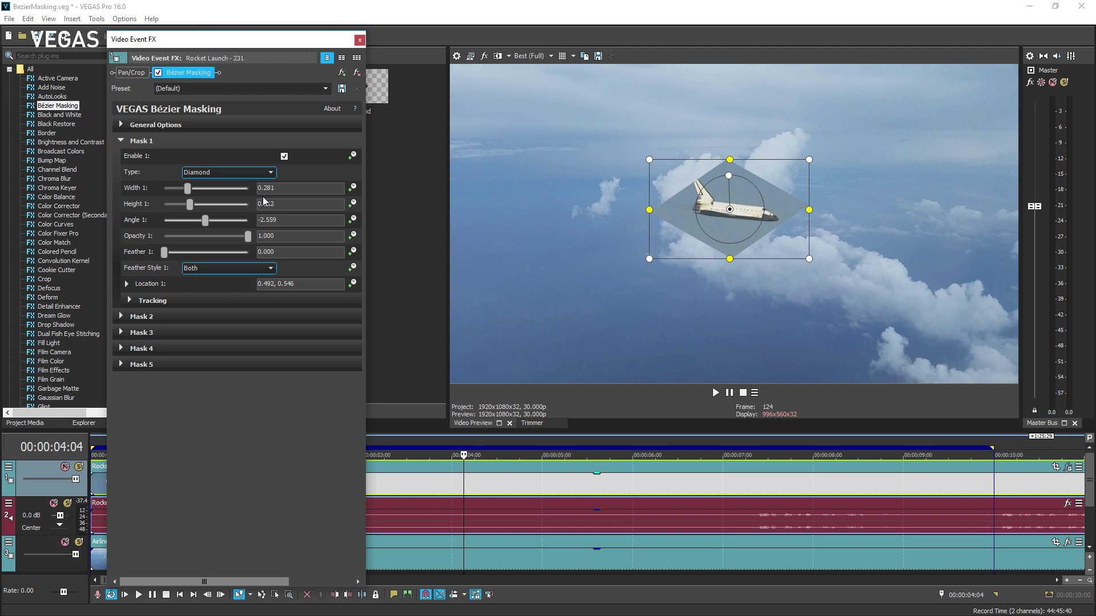
click(270, 174)
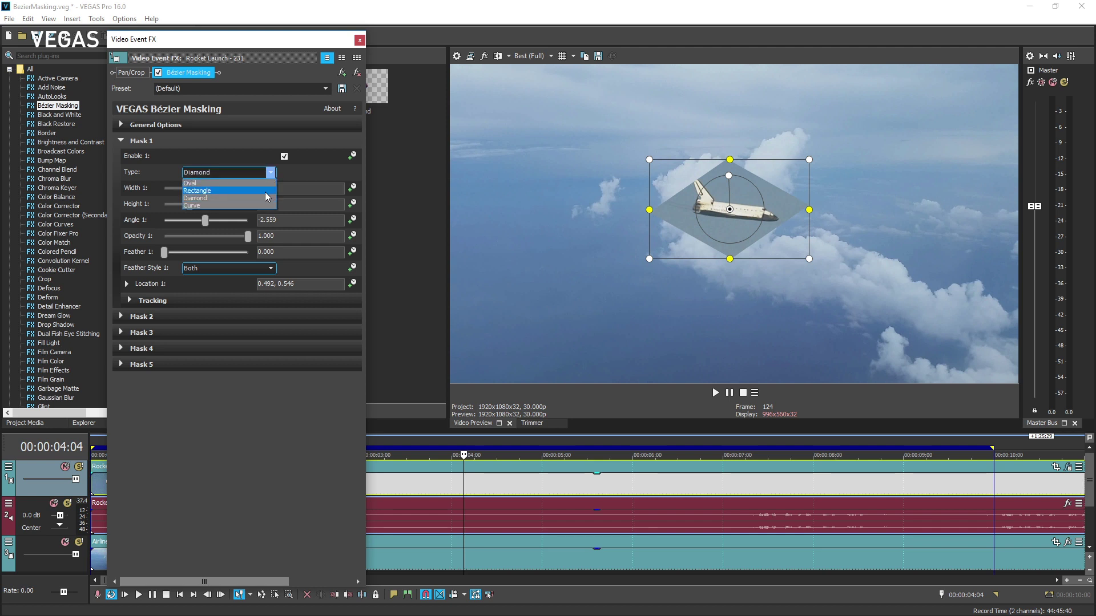
click(267, 190)
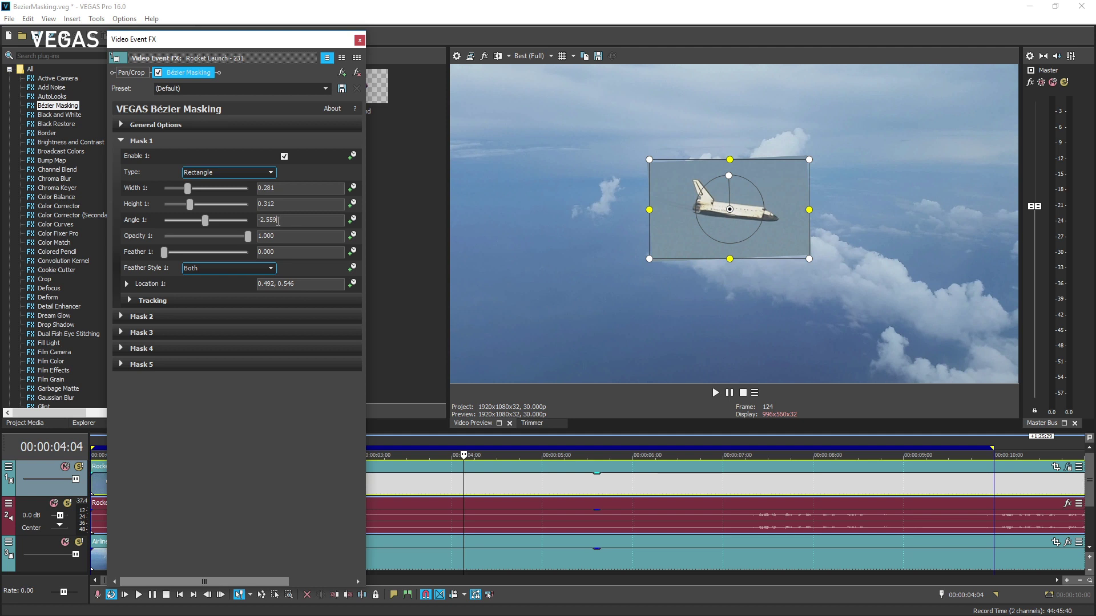
Try lower opacity and softer edges on Mask 1, ending at Feather 0.000 and Opacity 1.000
mouse_move(249, 240)
mouse_down()
mouse_move(221, 237)
mouse_move(251, 238)
mouse_up()
drag(253, 239, 229, 242)
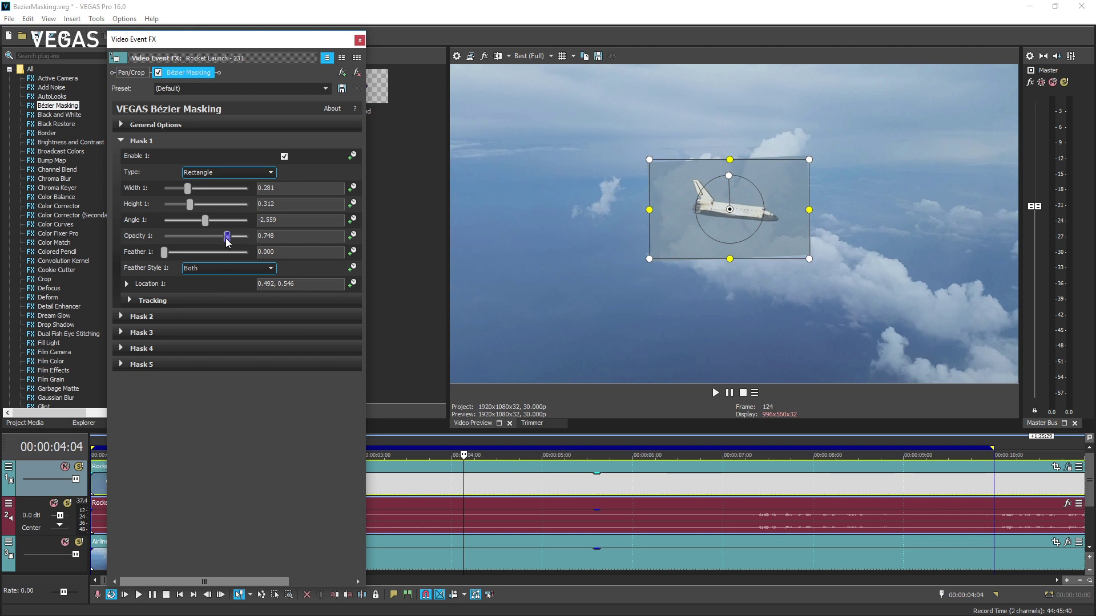
drag(165, 253, 221, 257)
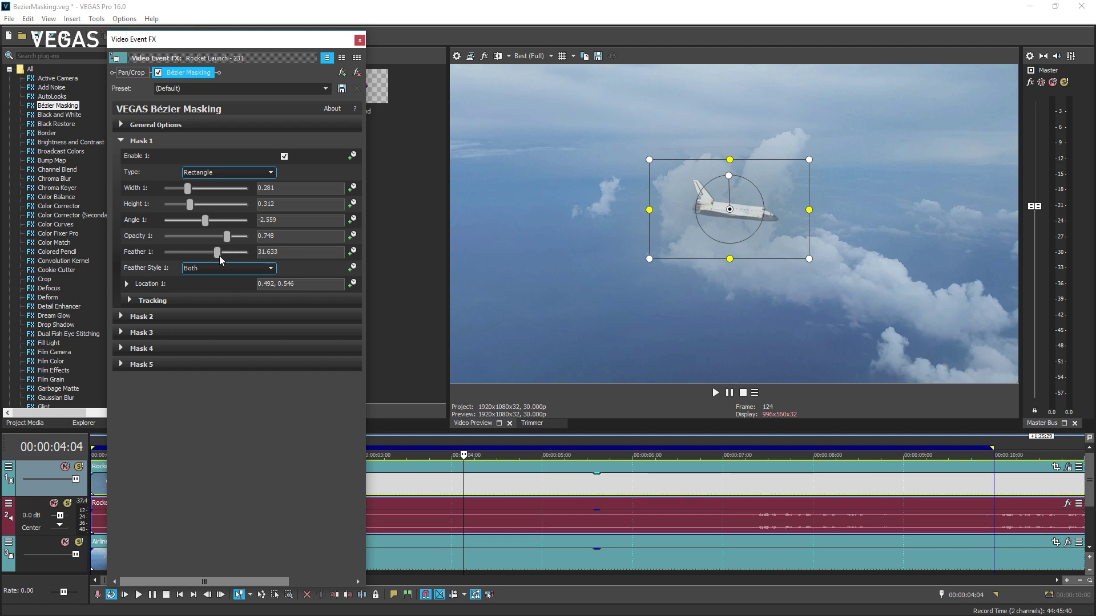
drag(221, 257, 216, 257)
drag(215, 254, 165, 251)
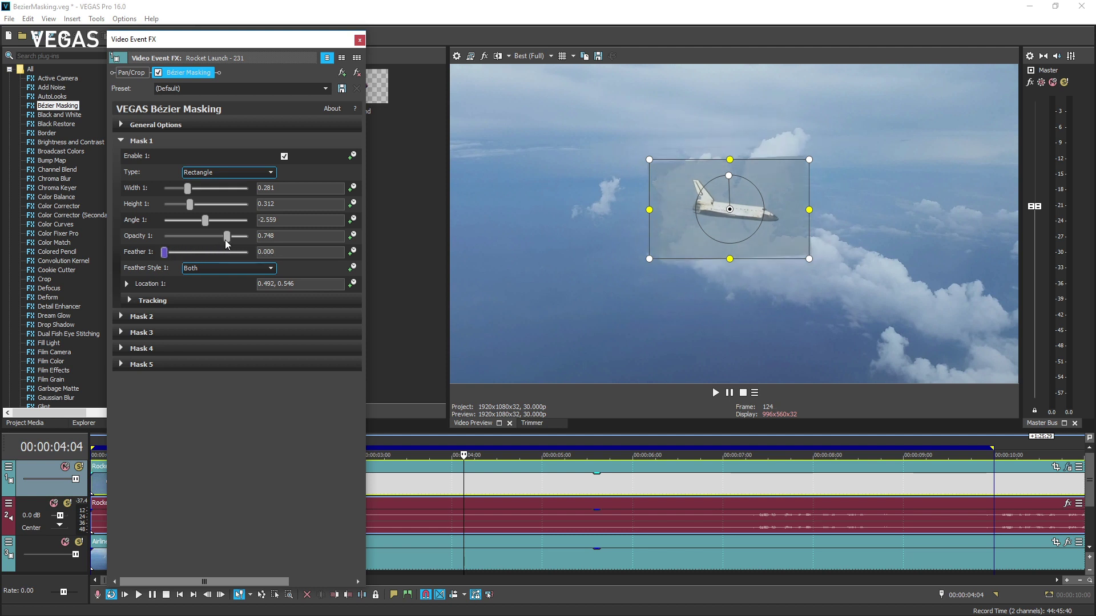
drag(226, 236, 254, 236)
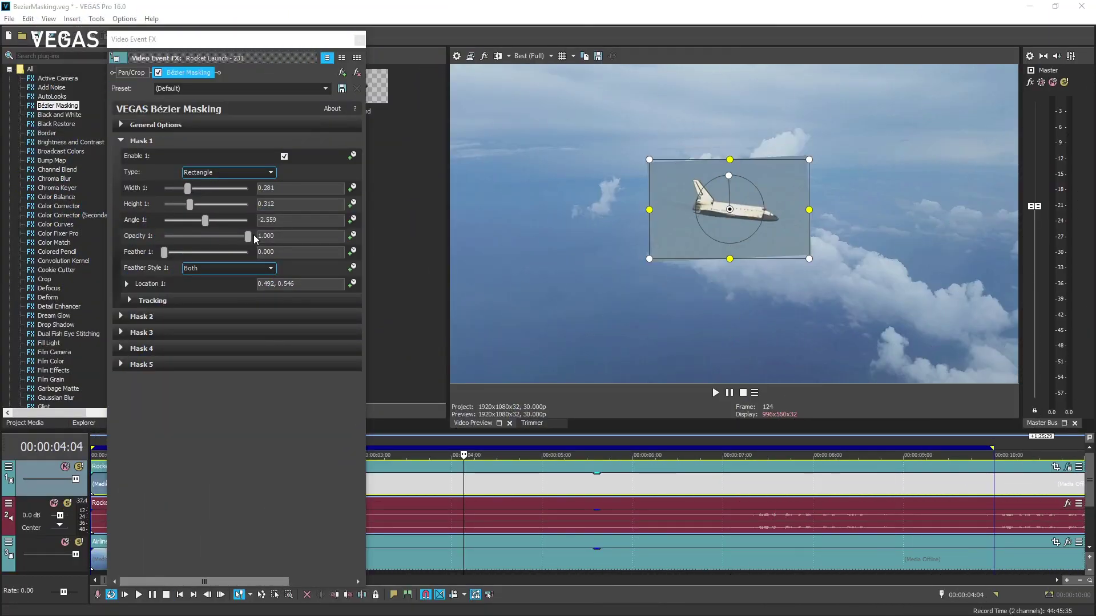
Switch Mask 1's Type to Curve and keep the Edit Tool on Add
click(271, 173)
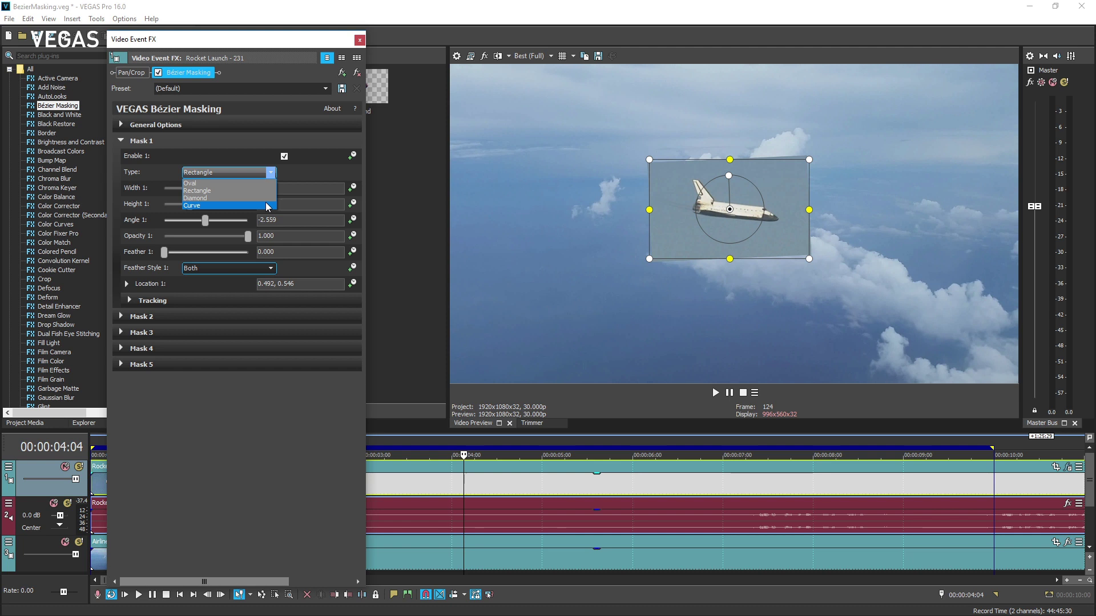
click(266, 205)
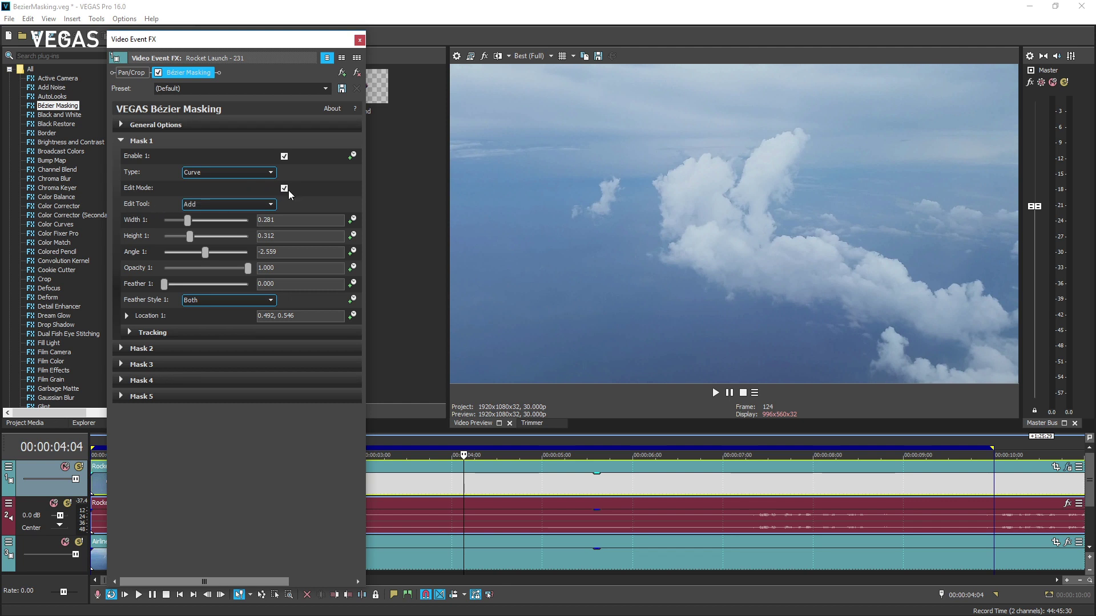
click(274, 203)
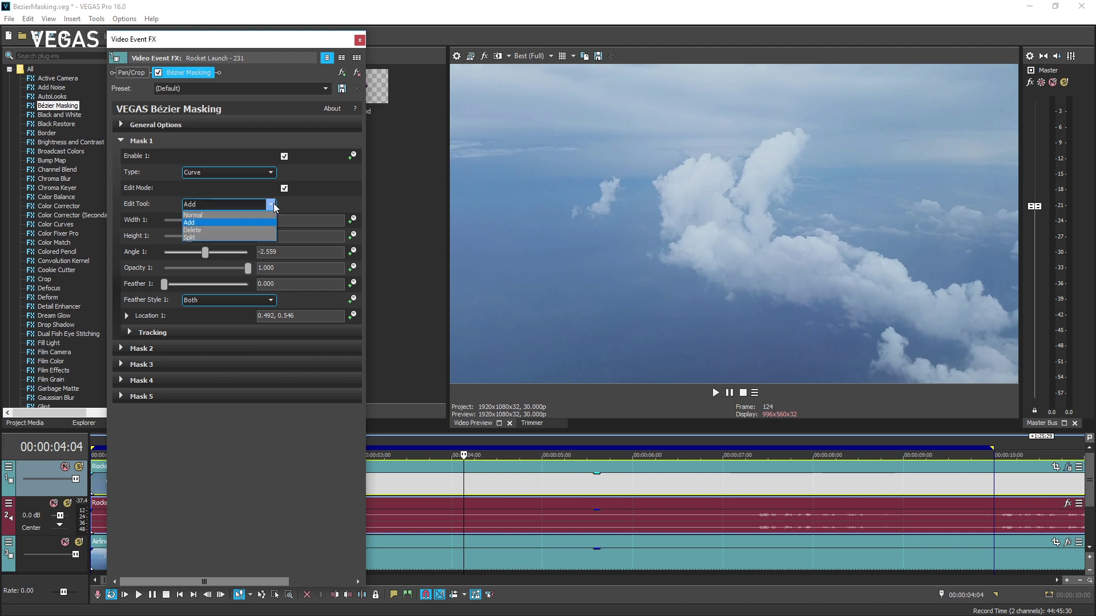
click(272, 221)
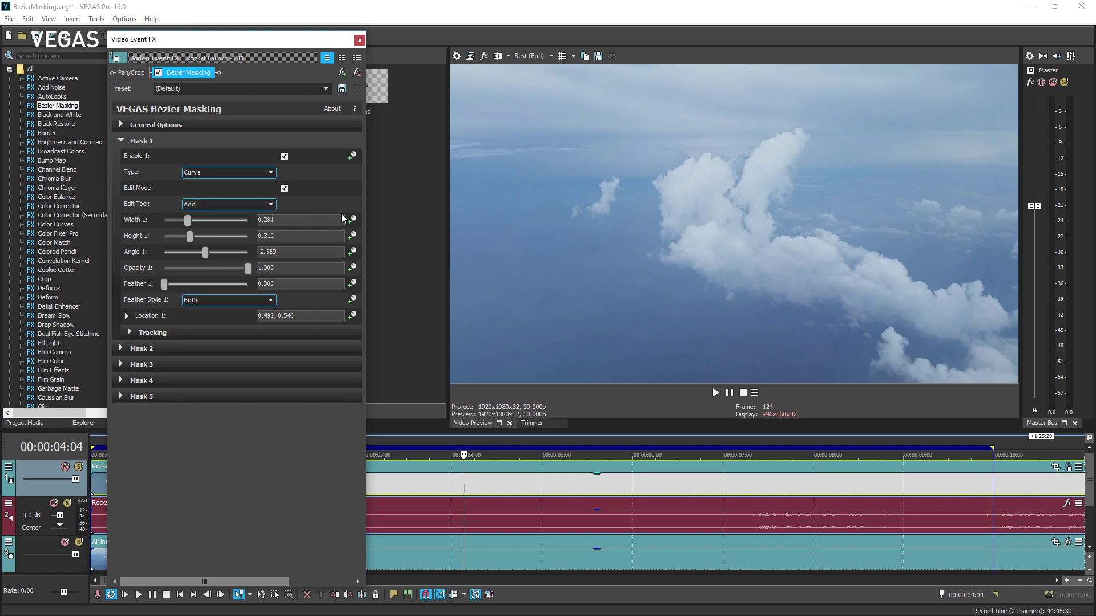
Place the first Bézier points in the preview and curve the right-hand point's tangents
click(641, 202)
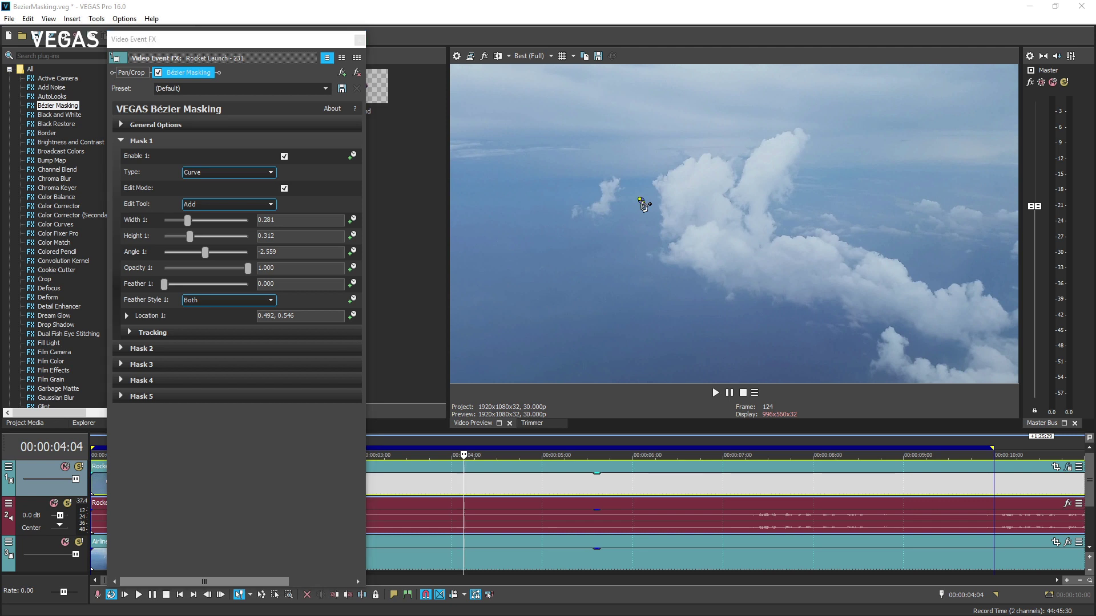
click(643, 203)
click(770, 178)
drag(804, 234, 783, 266)
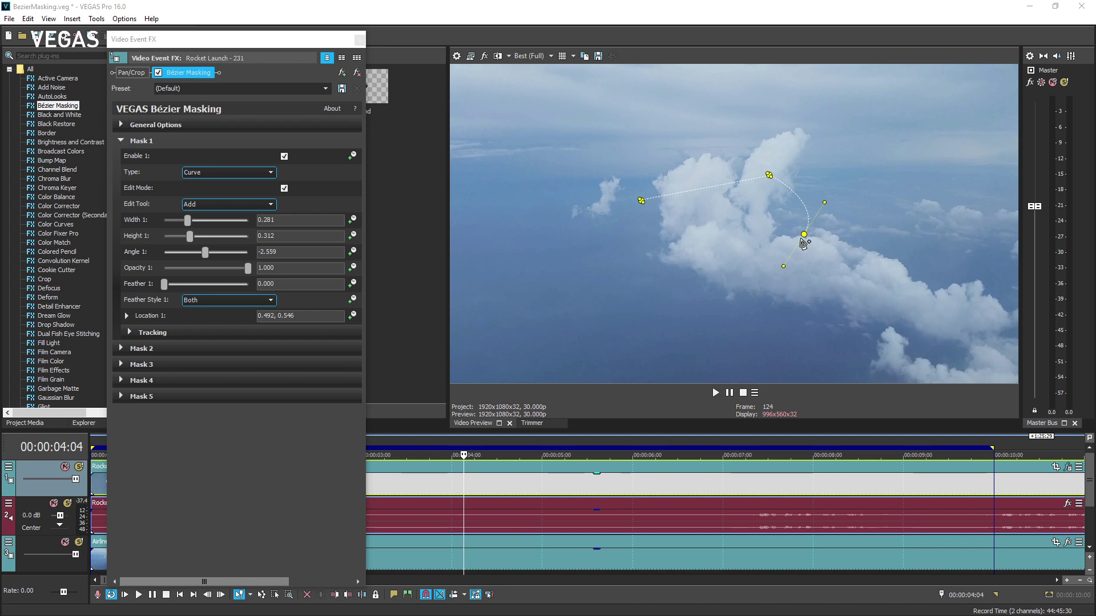
click(783, 267)
click(826, 203)
mouse_move(827, 206)
mouse_down()
mouse_move(817, 202)
mouse_move(823, 211)
mouse_up()
Add a curved point lower in the frame and close the path at the first point
click(715, 271)
drag(709, 274, 693, 268)
click(641, 200)
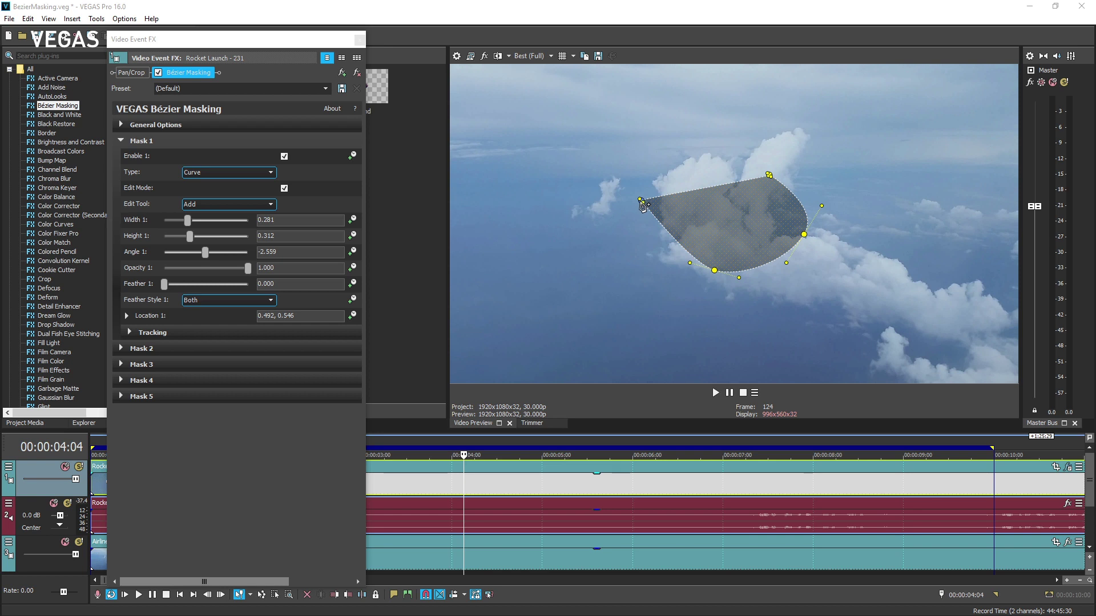
Turn off Edit Mode and raise the General Options Blend to about 0.599
click(284, 189)
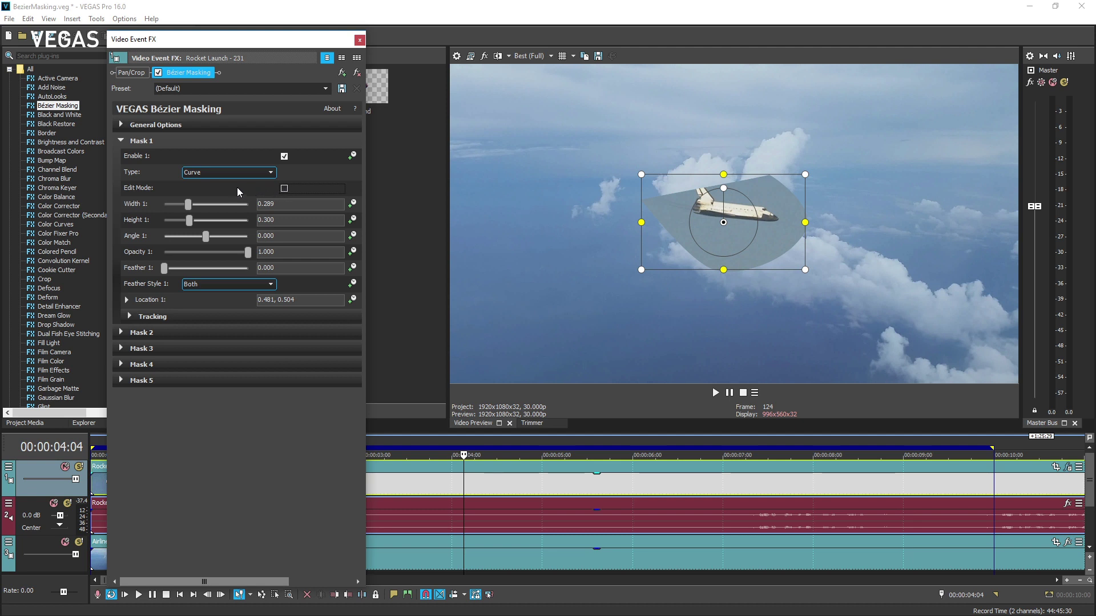
click(122, 125)
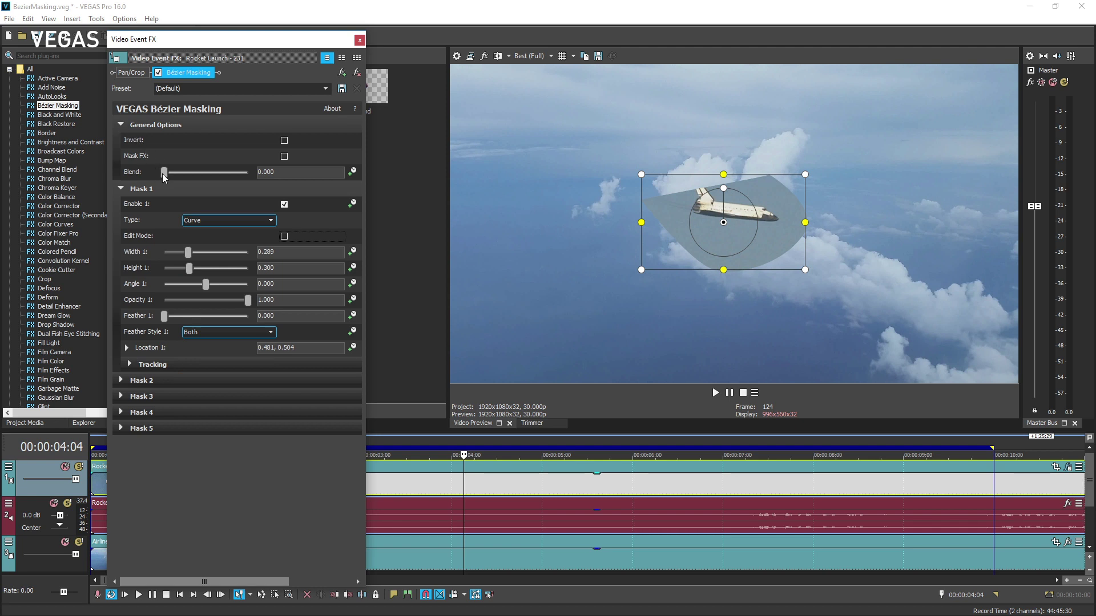
mouse_move(162, 172)
mouse_down()
mouse_move(249, 180)
mouse_move(217, 173)
mouse_move(214, 183)
mouse_up()
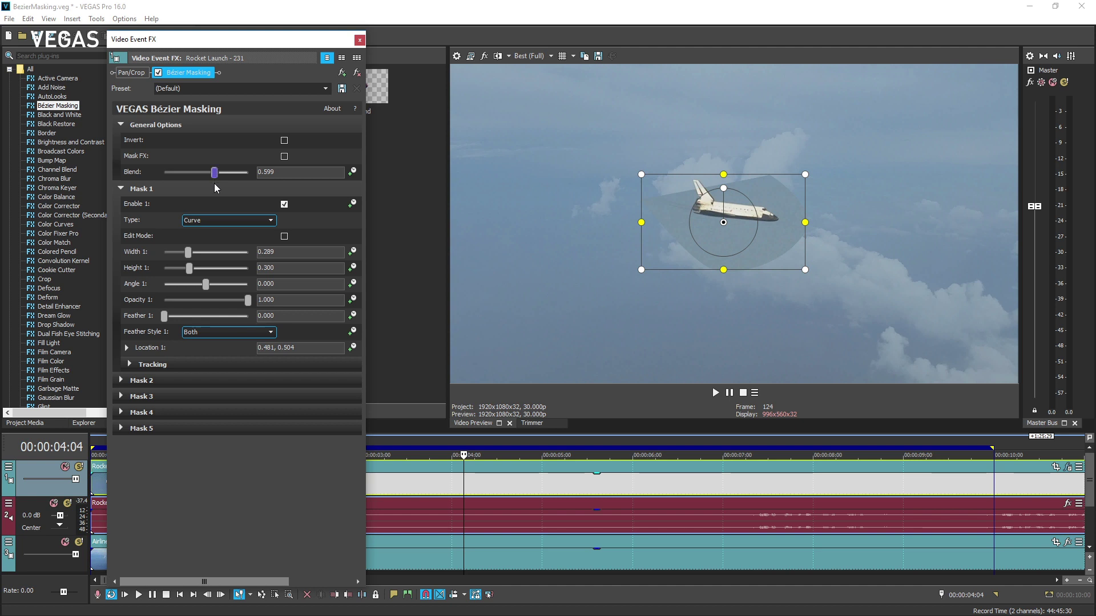
Switch to moving mask points and pull the right, top, left and bottom points toward the shuttle
click(284, 237)
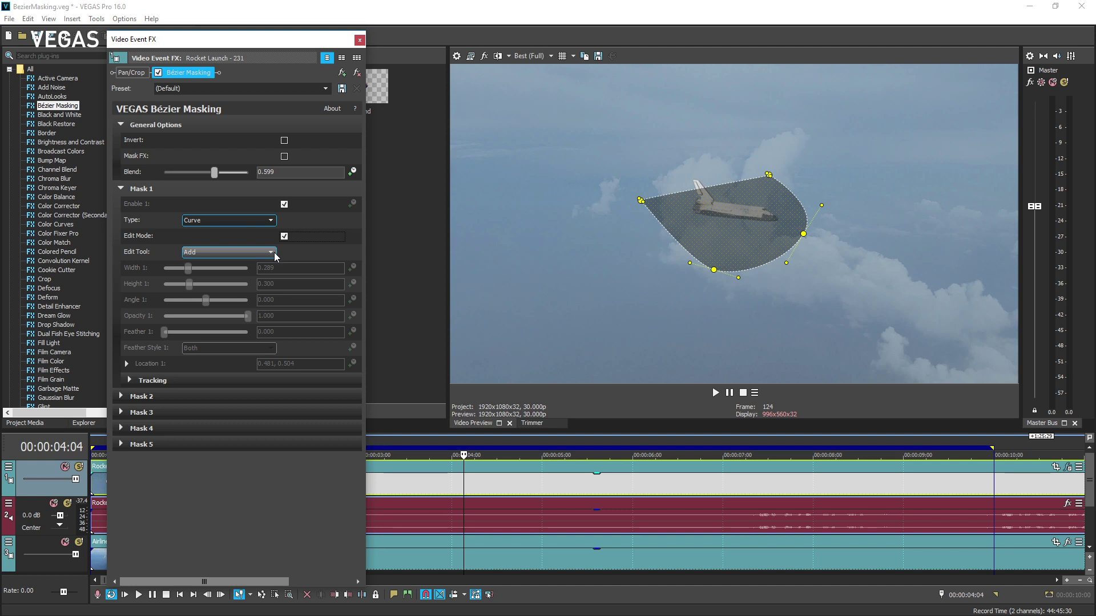
click(271, 252)
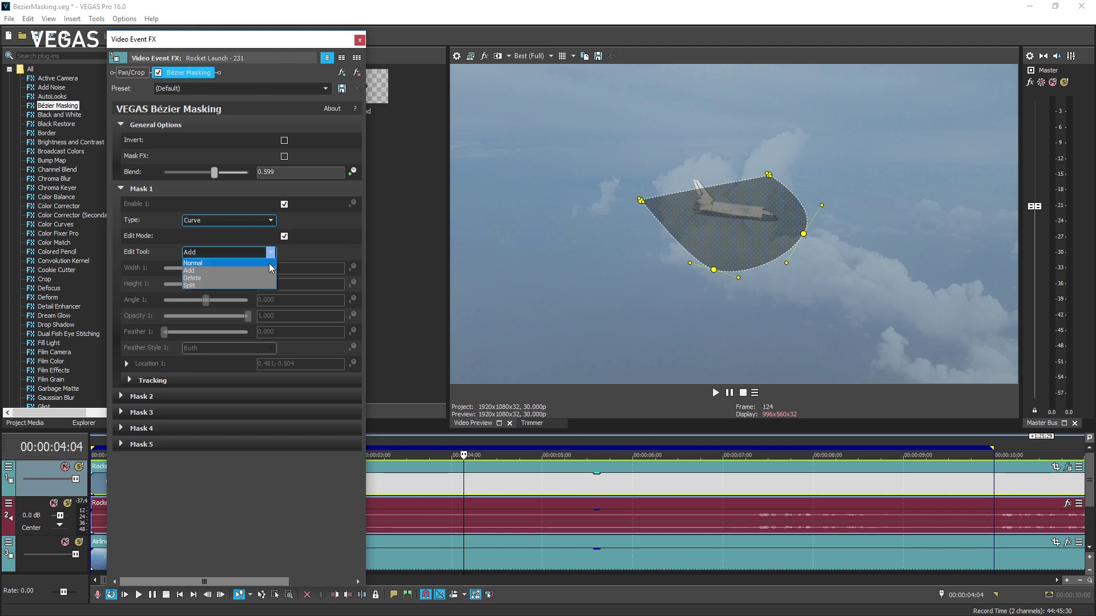
click(269, 265)
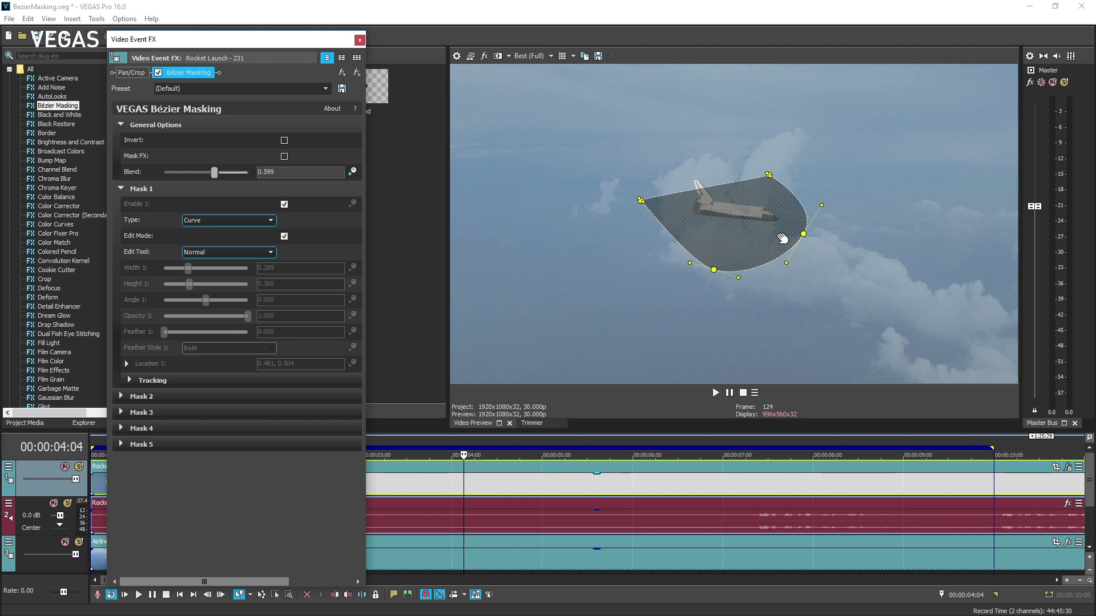
drag(803, 233, 783, 225)
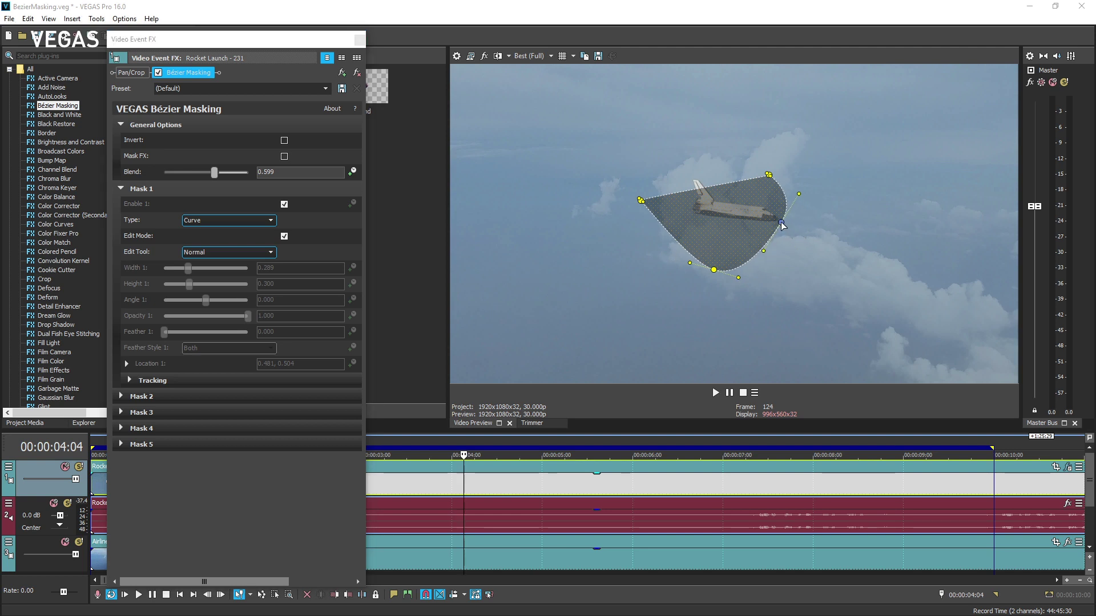
drag(768, 176, 718, 197)
drag(639, 199, 691, 173)
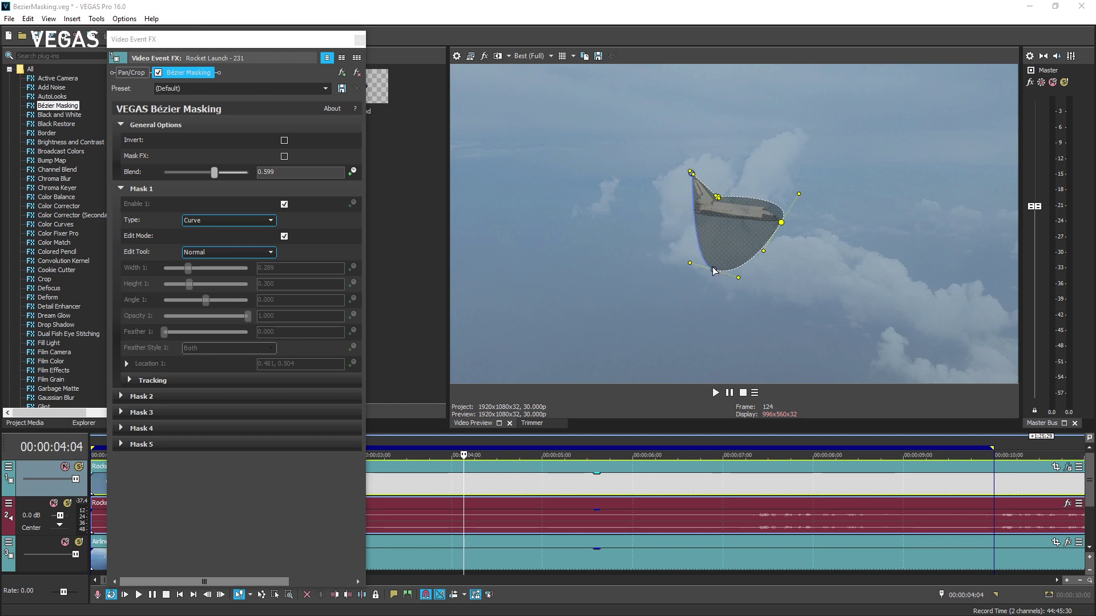
drag(716, 273, 698, 218)
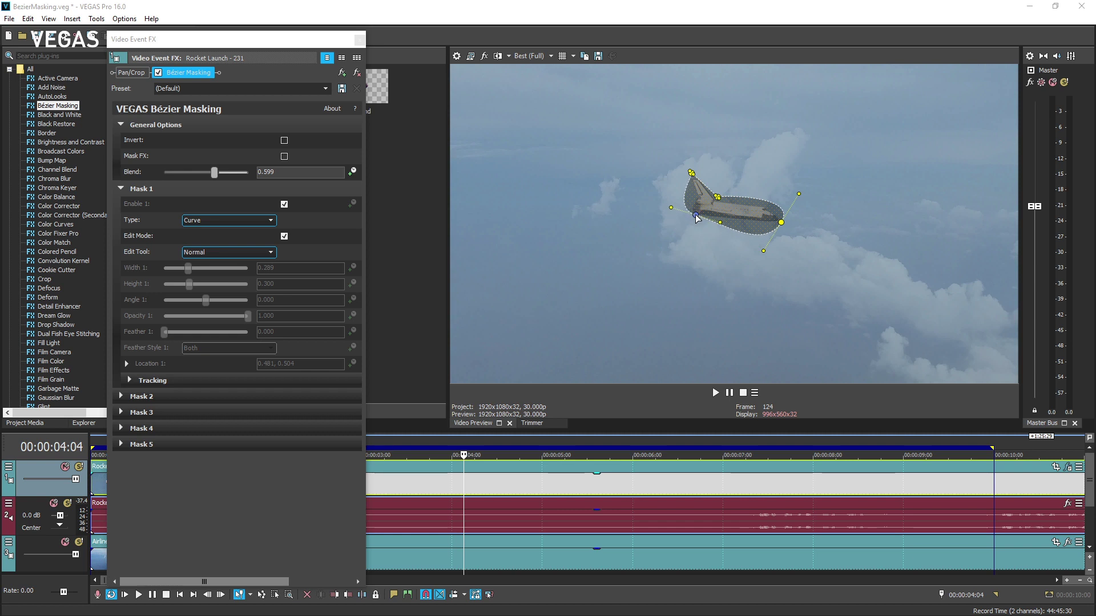
Reshape the curve at the top point, narrow the left edge, and sharpen the right tip
click(691, 174)
drag(681, 163, 700, 175)
mouse_move(696, 216)
mouse_down()
mouse_move(684, 207)
mouse_move(697, 217)
mouse_up()
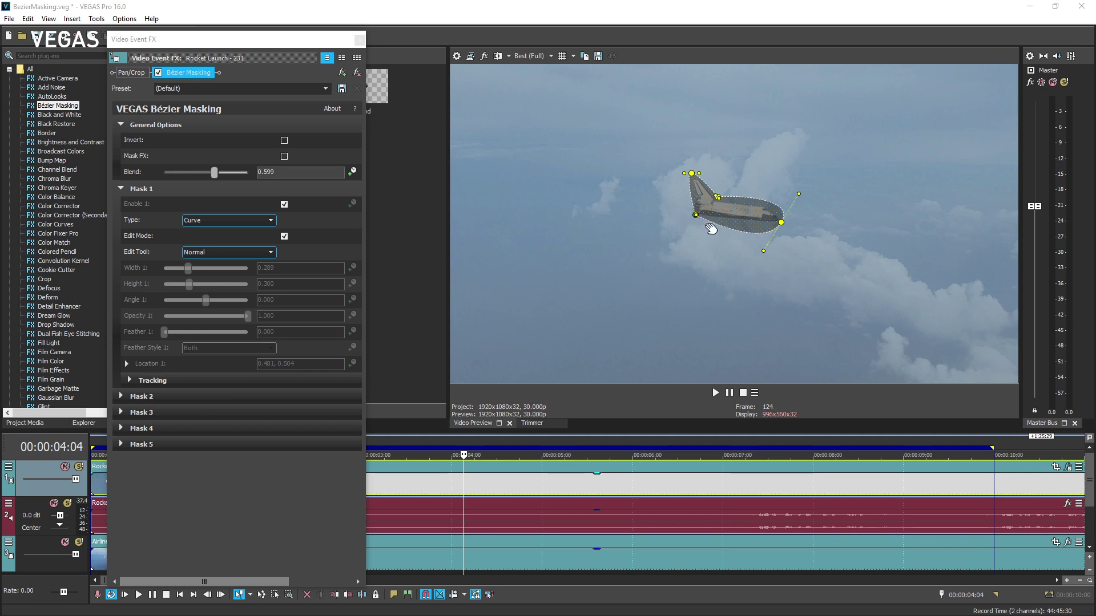
drag(763, 251, 776, 230)
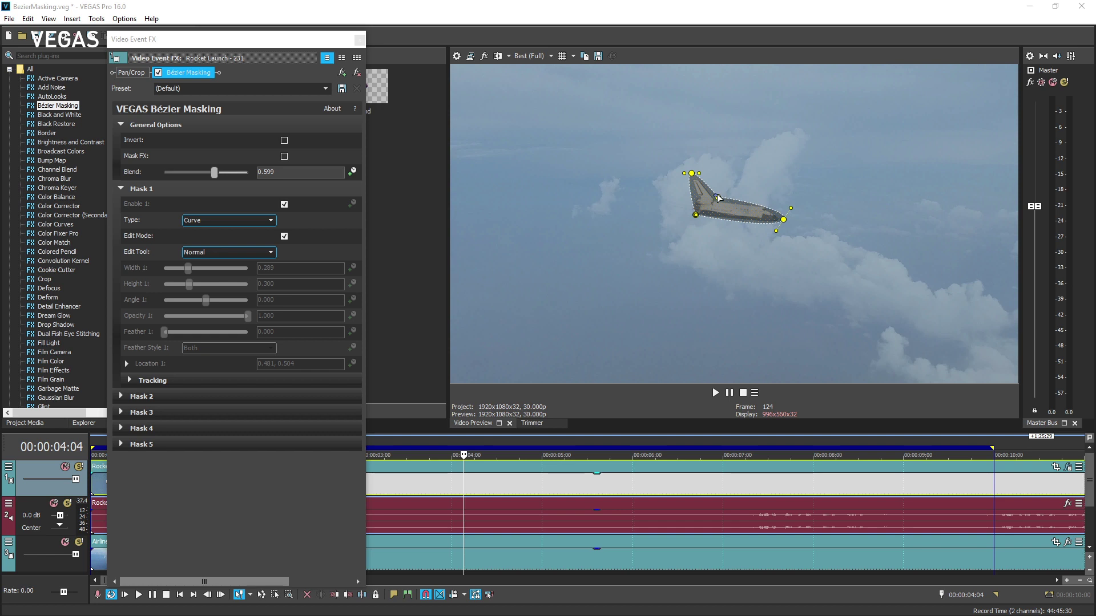
drag(690, 174, 693, 176)
Use the Split edit tool to add points on the mask's left, bottom and top edges
click(270, 253)
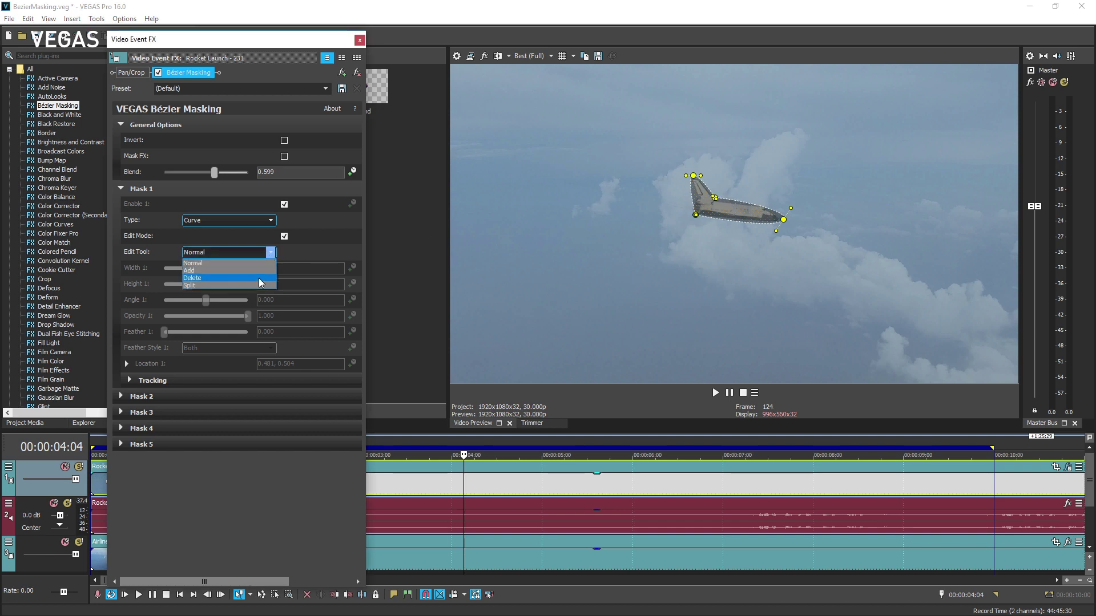
click(256, 287)
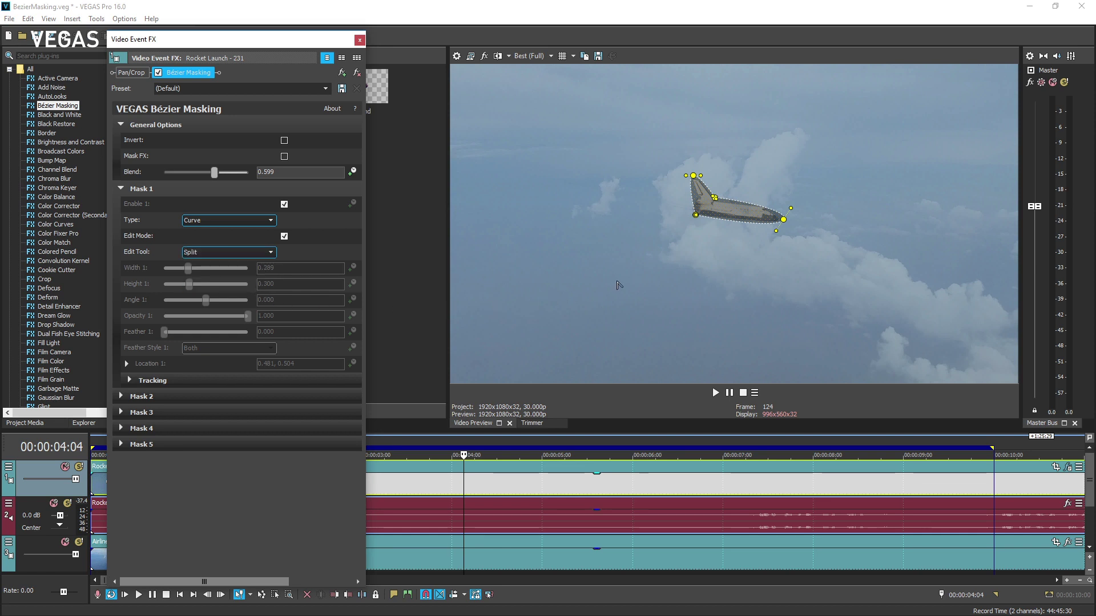
click(692, 200)
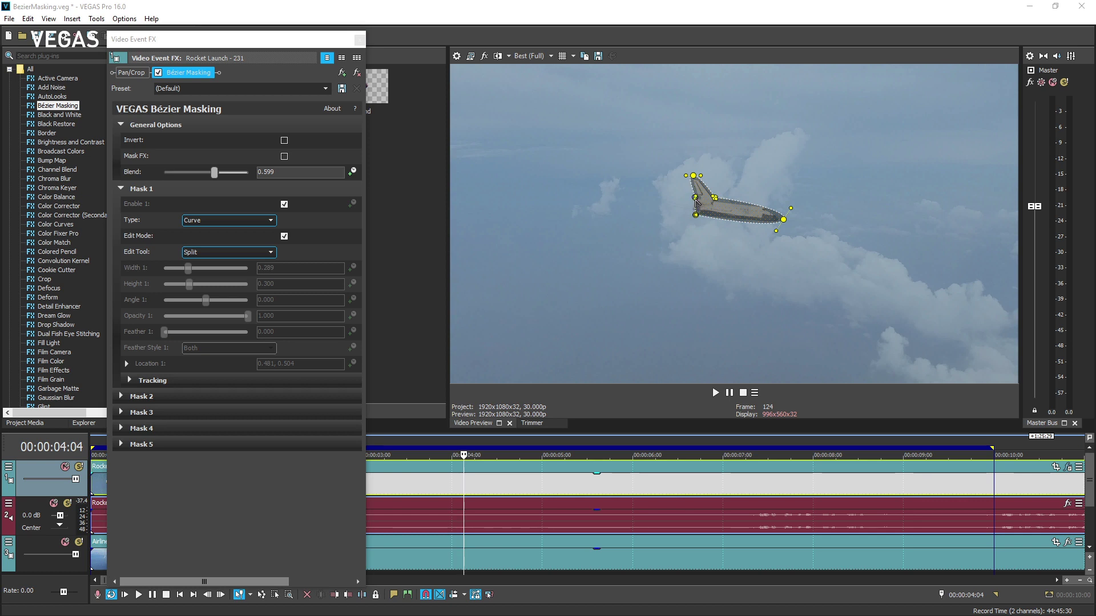
click(737, 220)
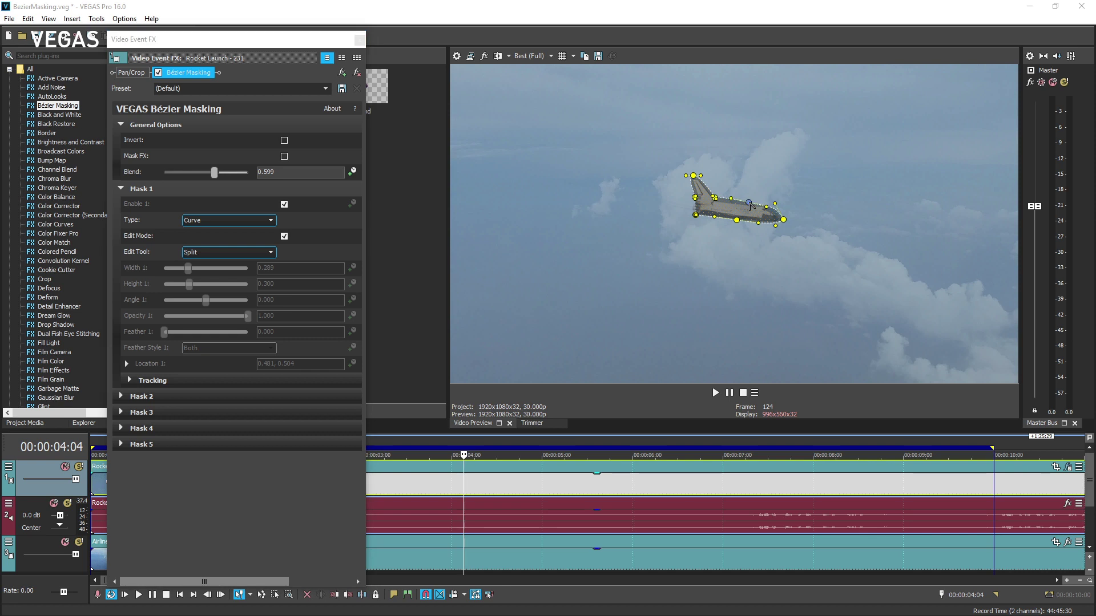
click(749, 203)
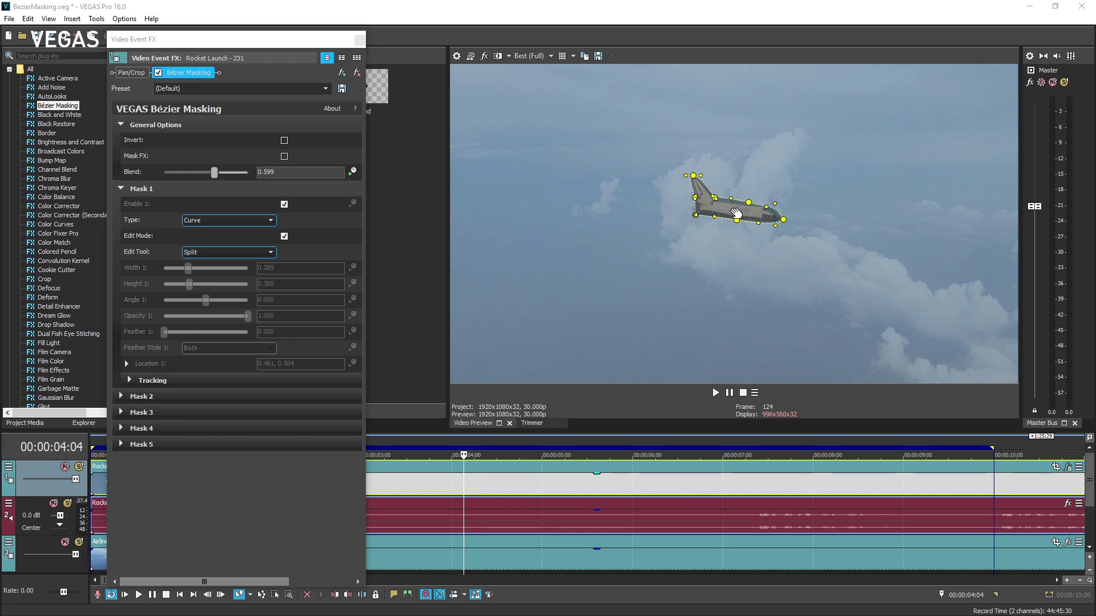
Use the Delete edit tool to remove the extra point on the mask's top edge
click(270, 252)
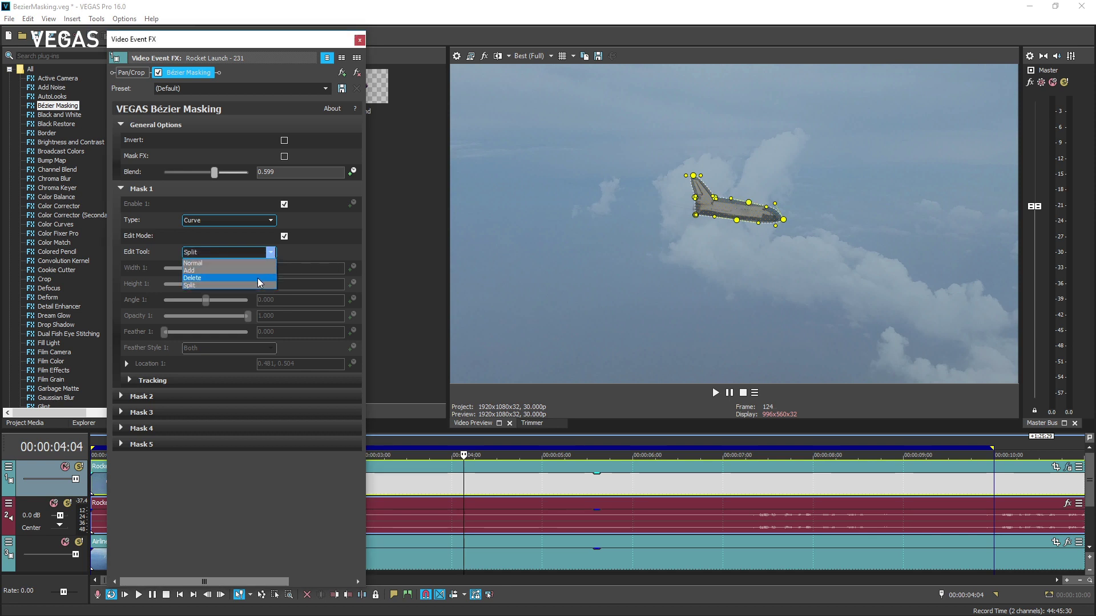
click(265, 279)
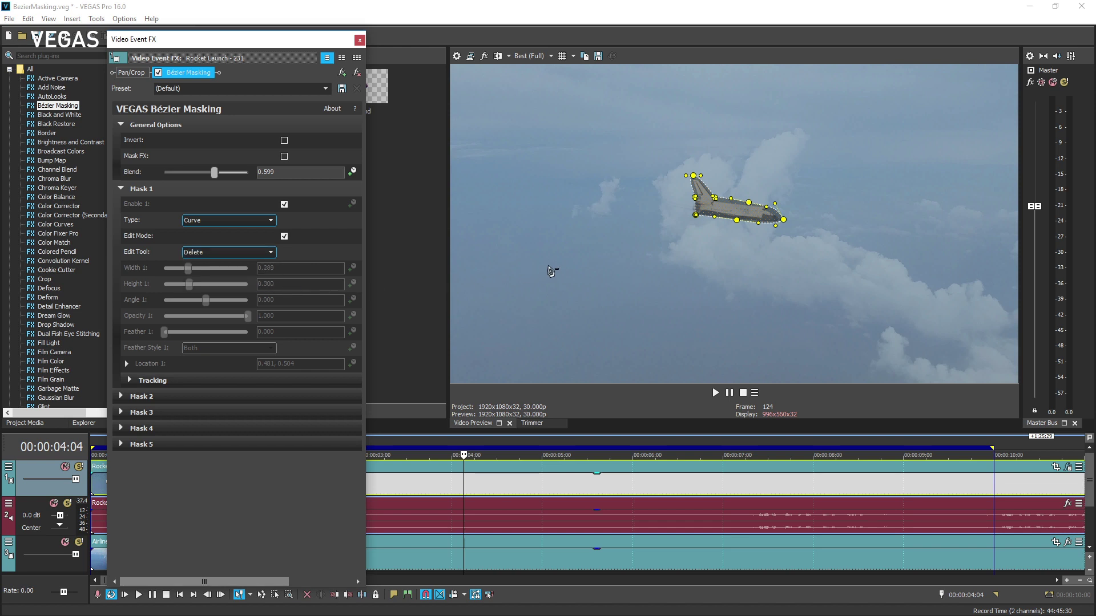
click(748, 206)
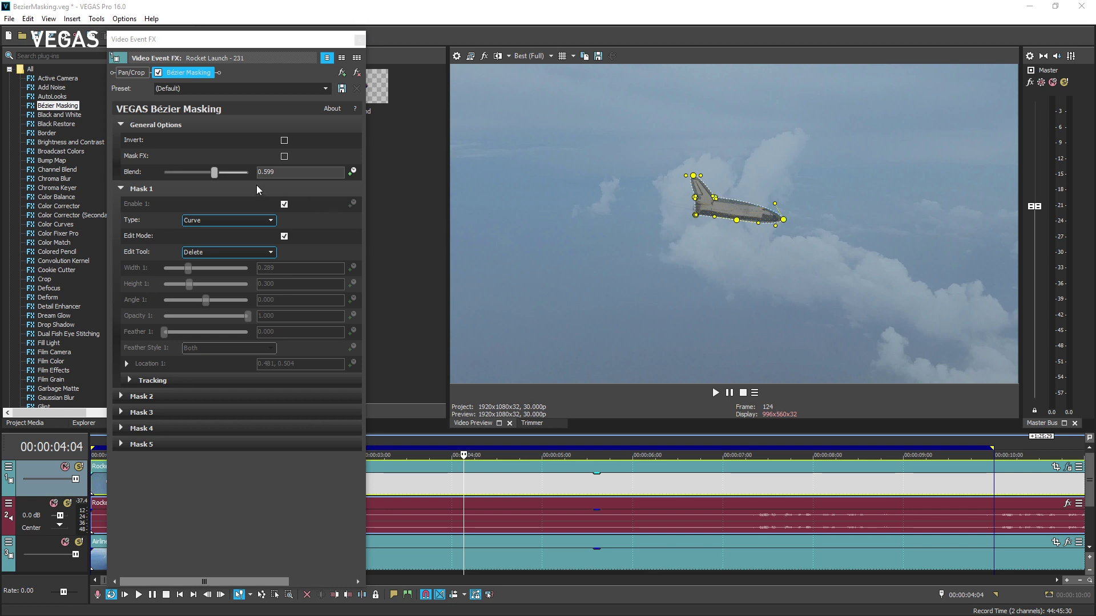
Set Blend to 0, turn off Edit Mode, raise Feather, and try Invert on and off
drag(215, 172, 161, 174)
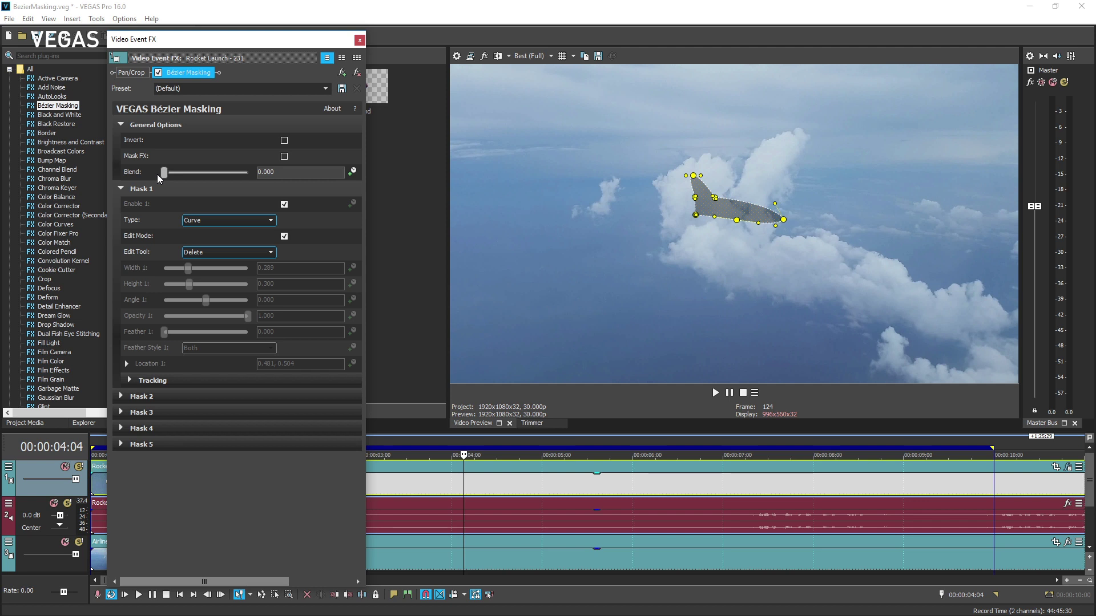
click(284, 237)
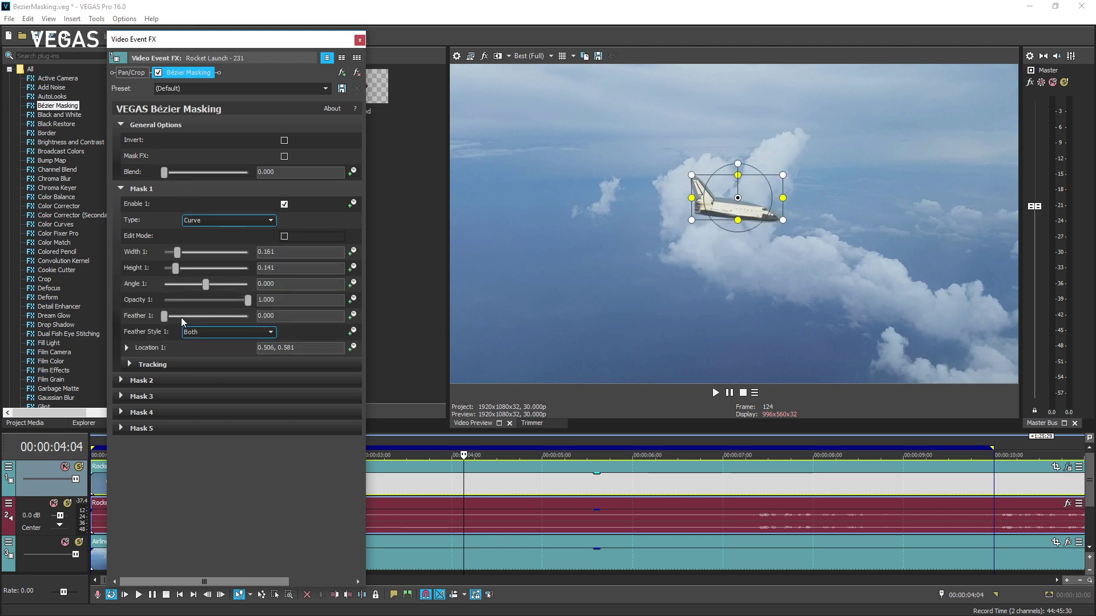
drag(166, 321, 172, 319)
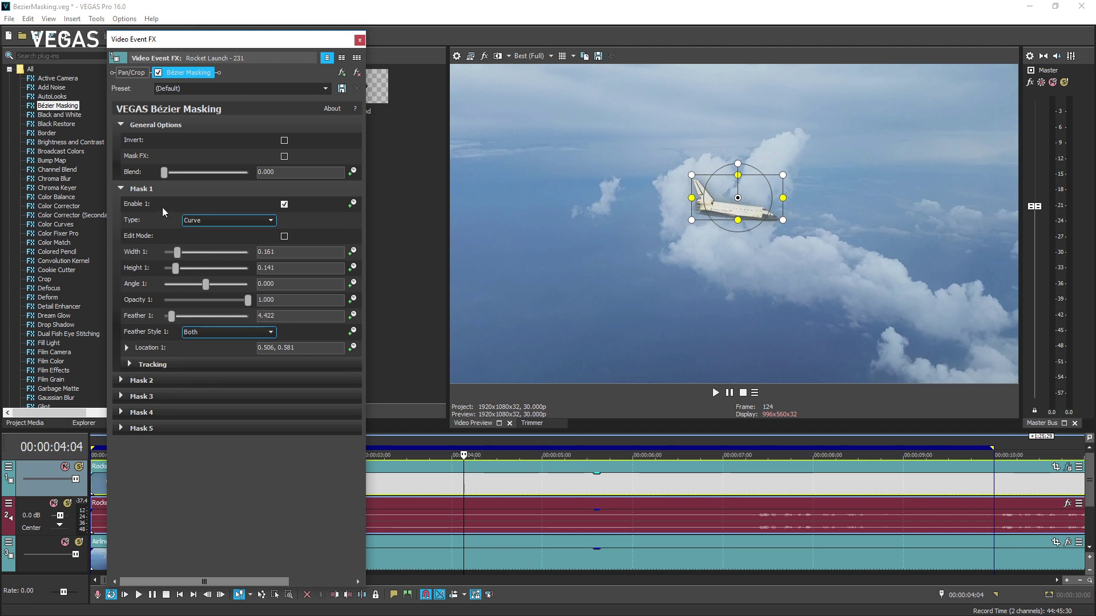
drag(164, 172, 177, 172)
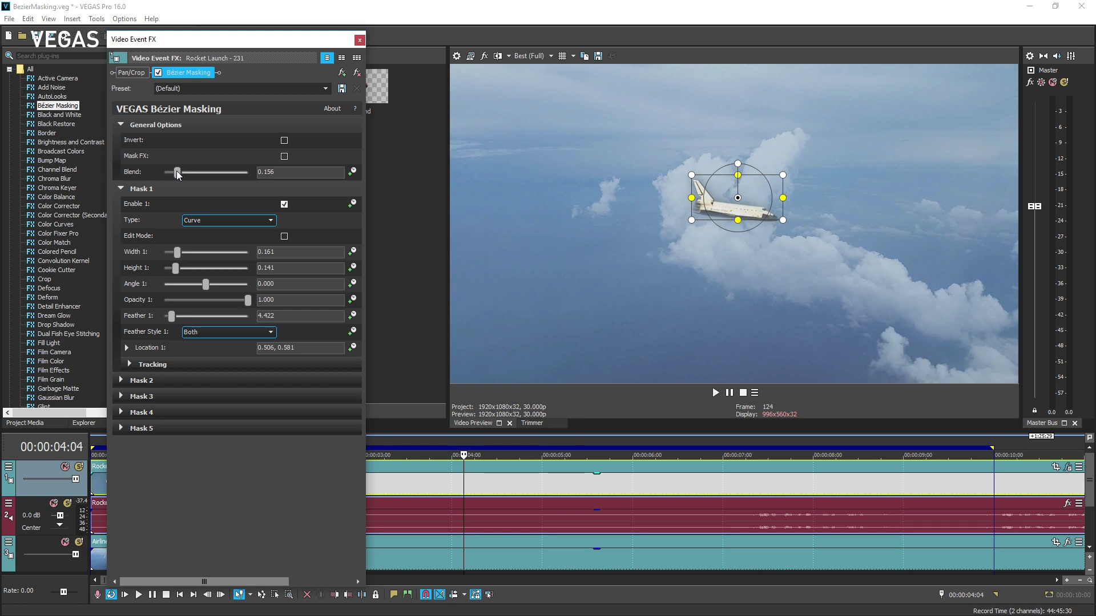
click(284, 141)
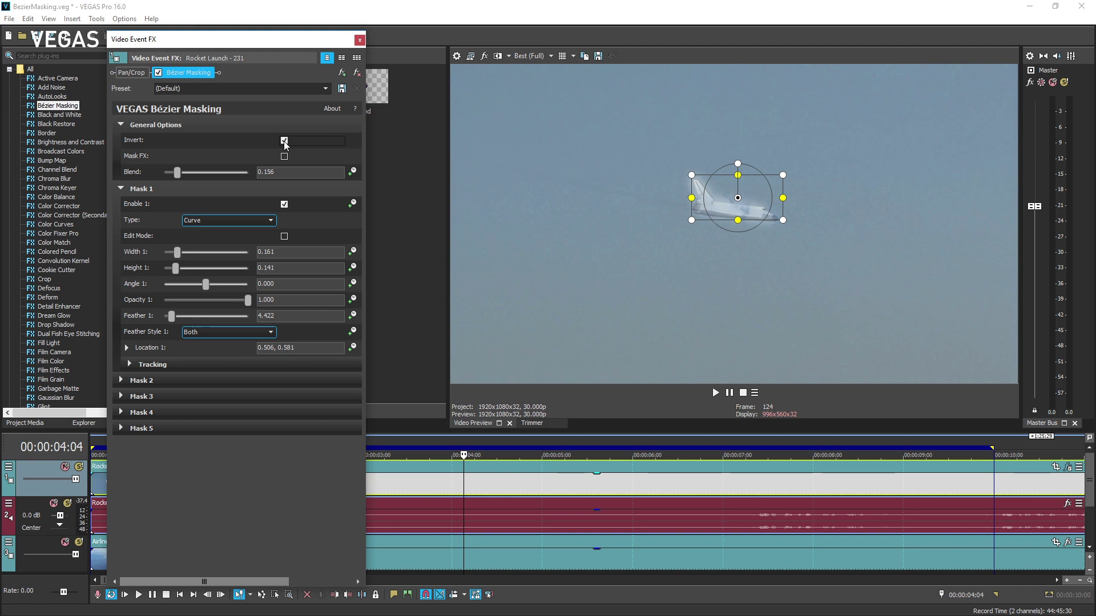
click(285, 141)
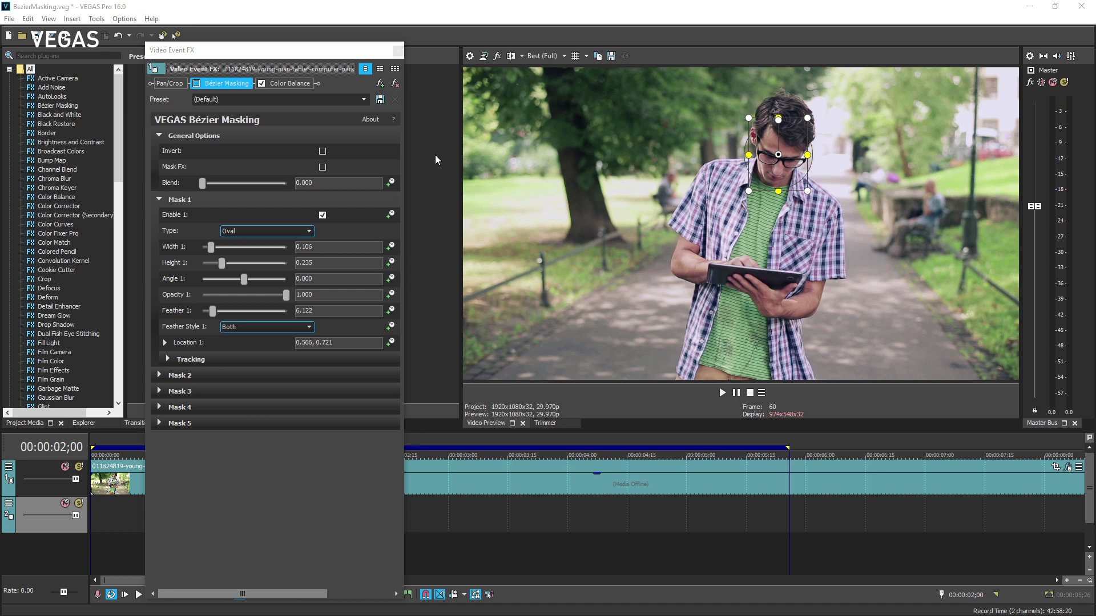
Close Video Event FX and drag the Large Pixelate preset from Video FX onto the park clip
click(396, 49)
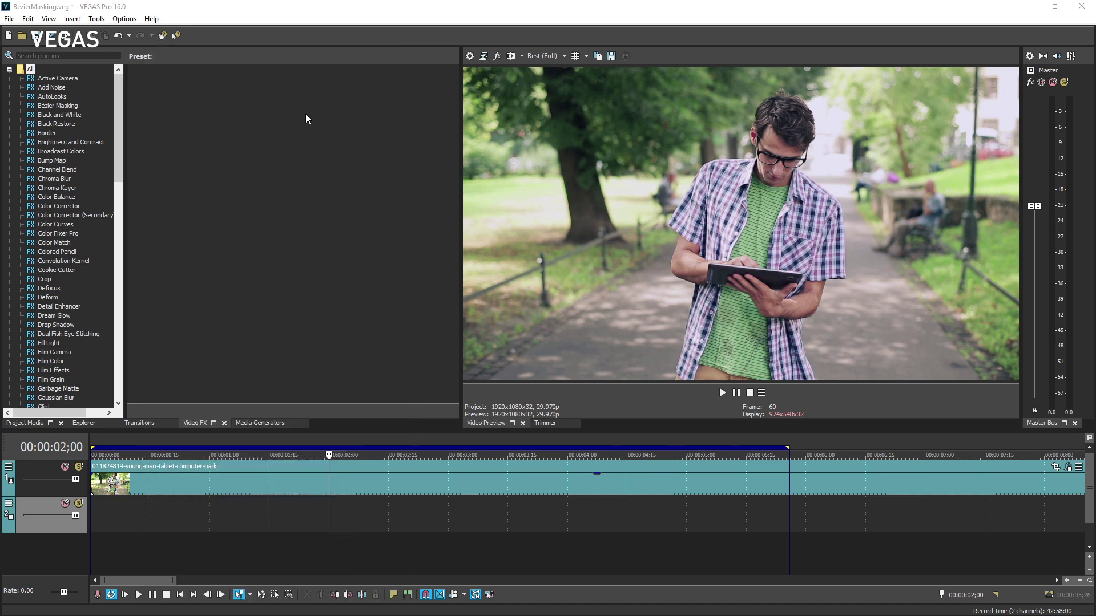
drag(119, 133, 133, 243)
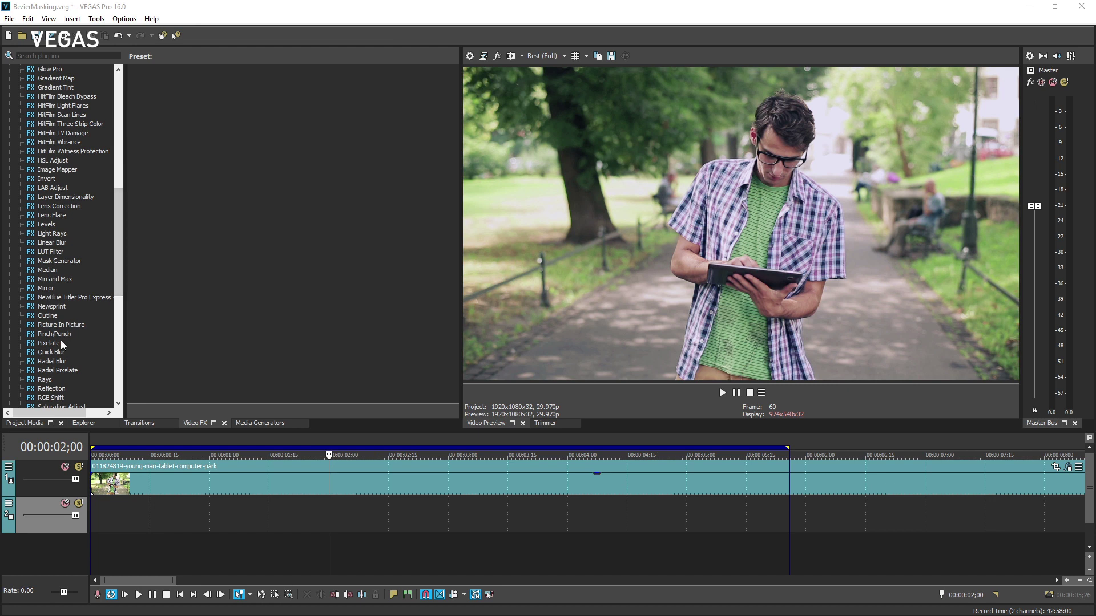
click(53, 343)
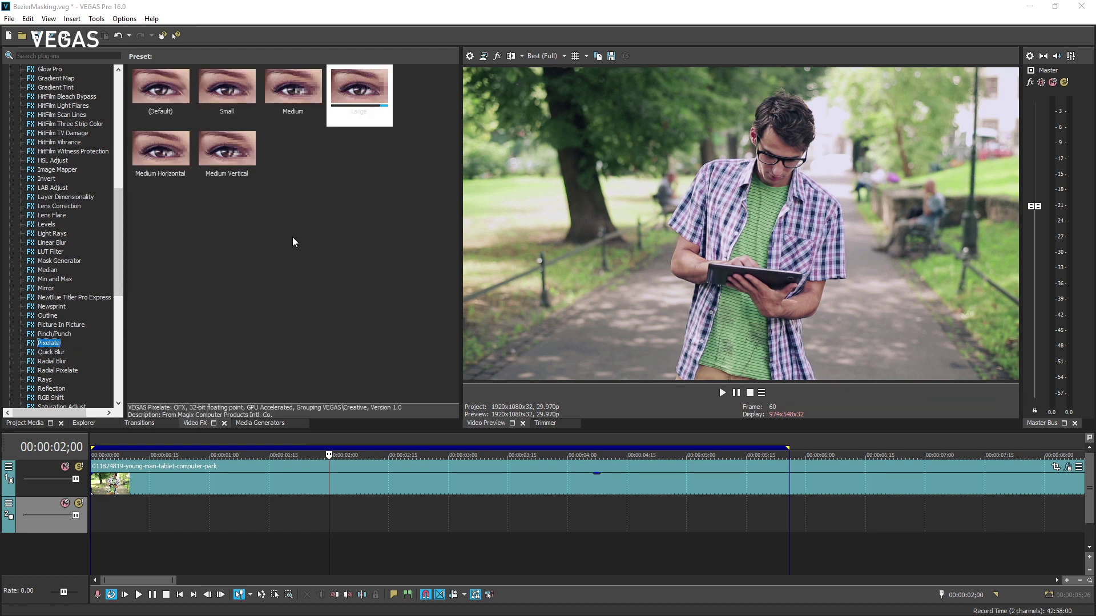
drag(354, 95, 346, 471)
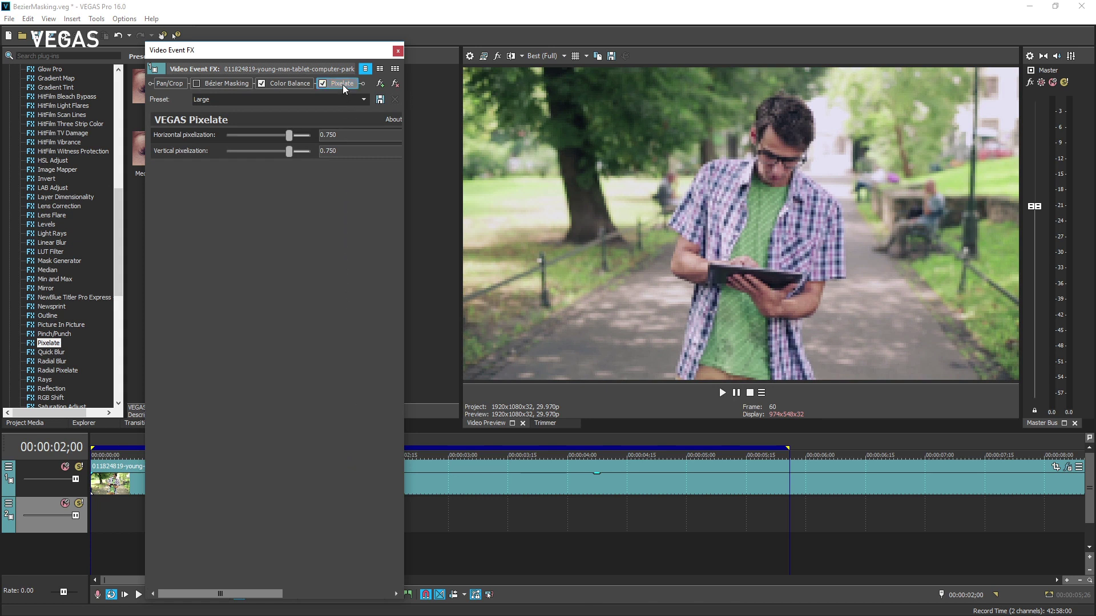
Move Pixelate ahead of Bézier Masking and raise Horizontal pixelization to about 0.810
drag(343, 84, 209, 79)
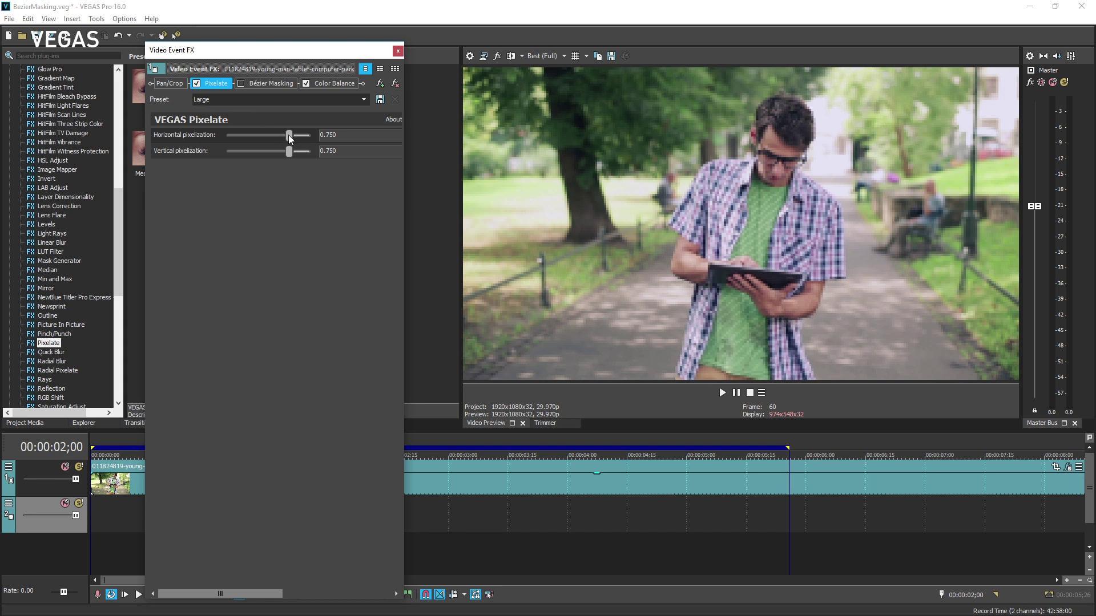
drag(289, 135, 295, 153)
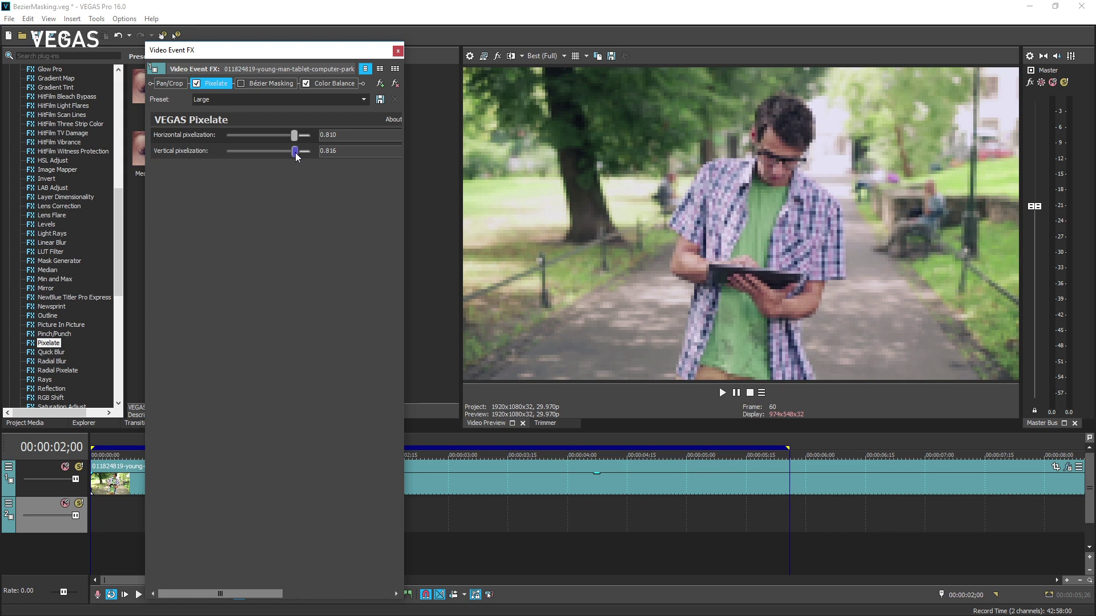
Re-enable Bézier Masking in the FX chain and tick its Mask FX option
click(242, 84)
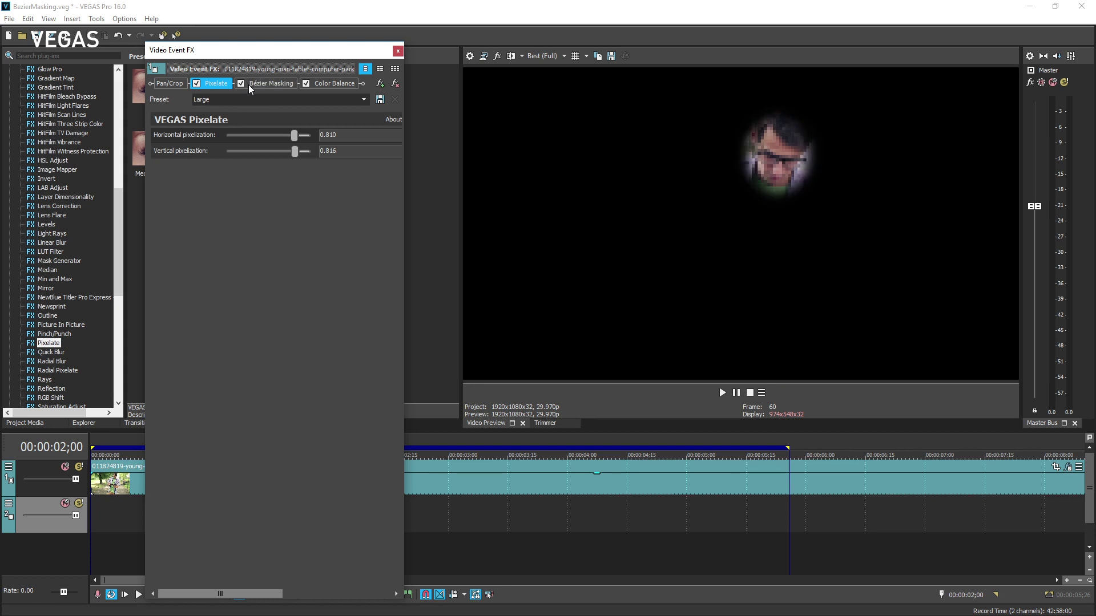
click(248, 85)
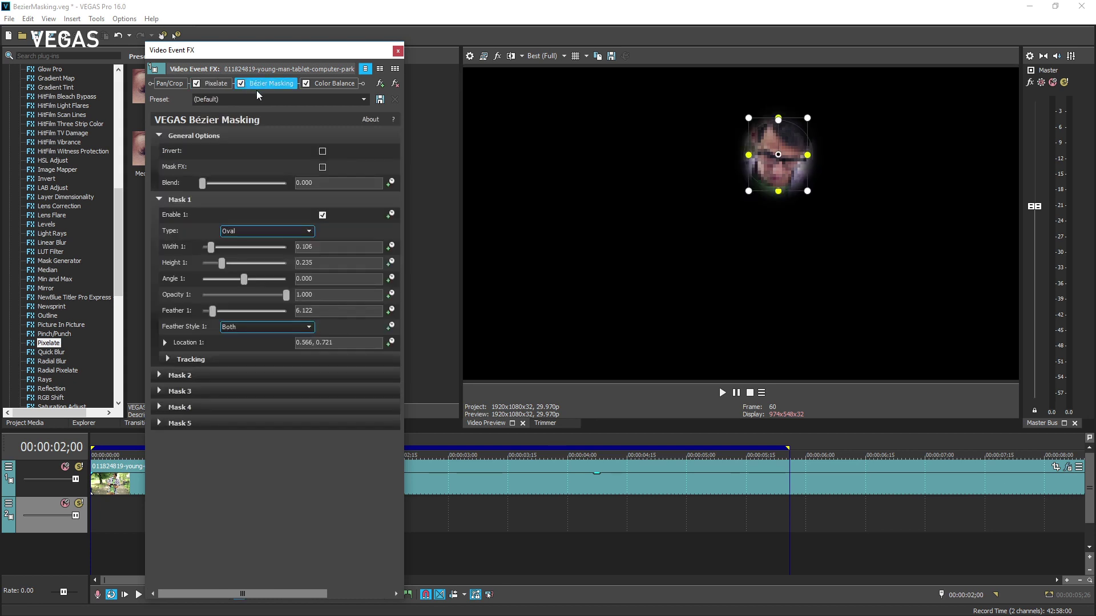
click(321, 167)
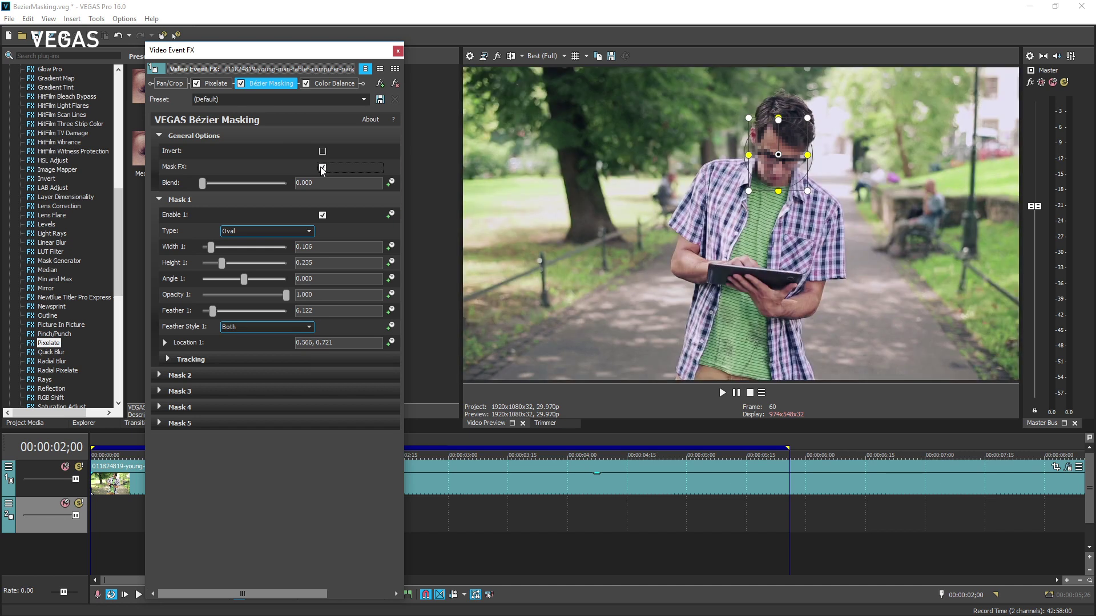